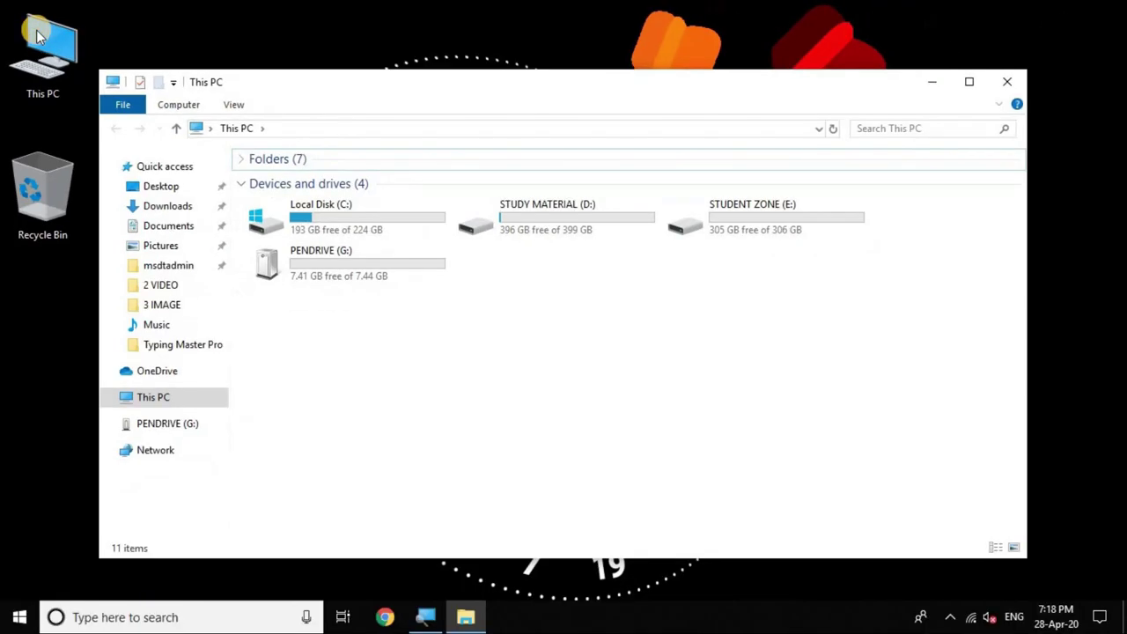
# Maximize the This PC window to check the pen drive among the listed drives, and close it
pyautogui.click(978, 83)
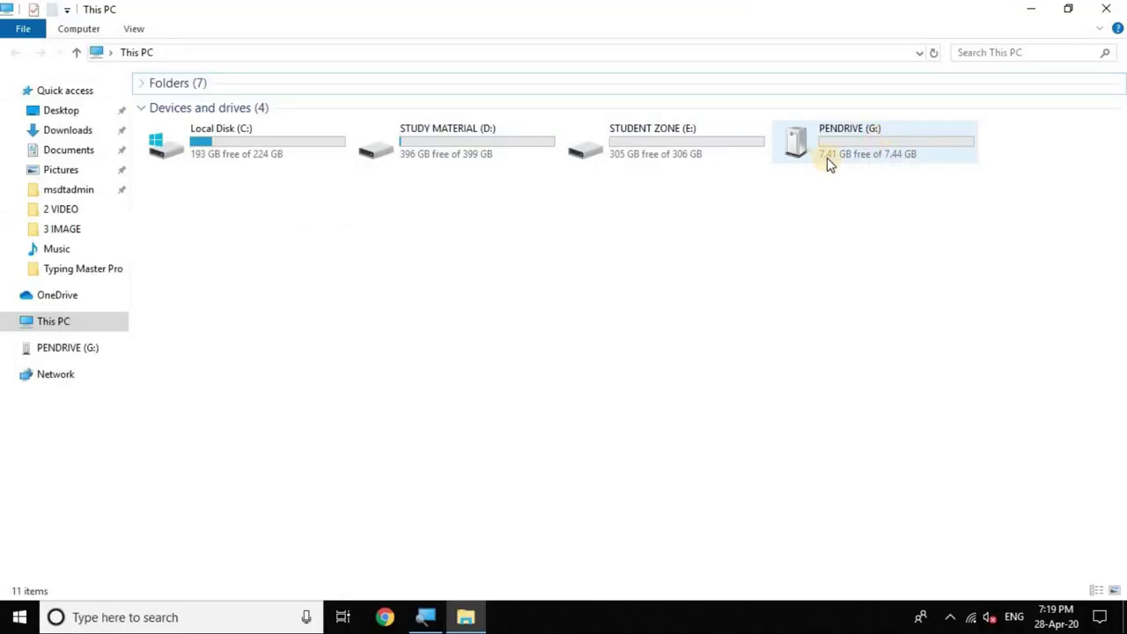
pyautogui.moveTo(827, 174)
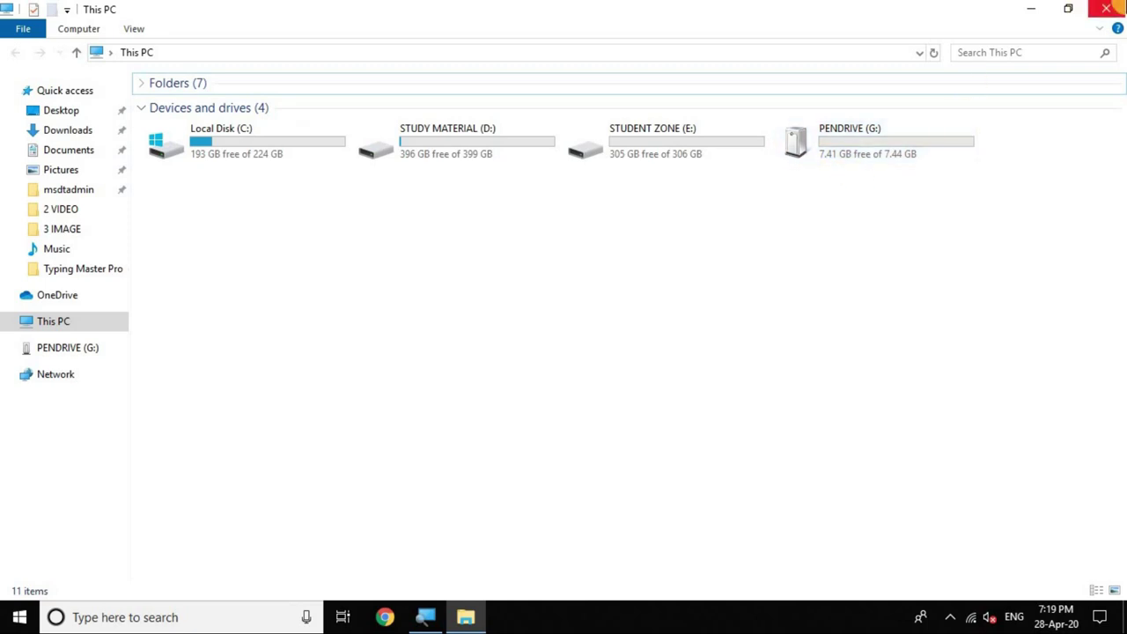
pyautogui.click(1108, 8)
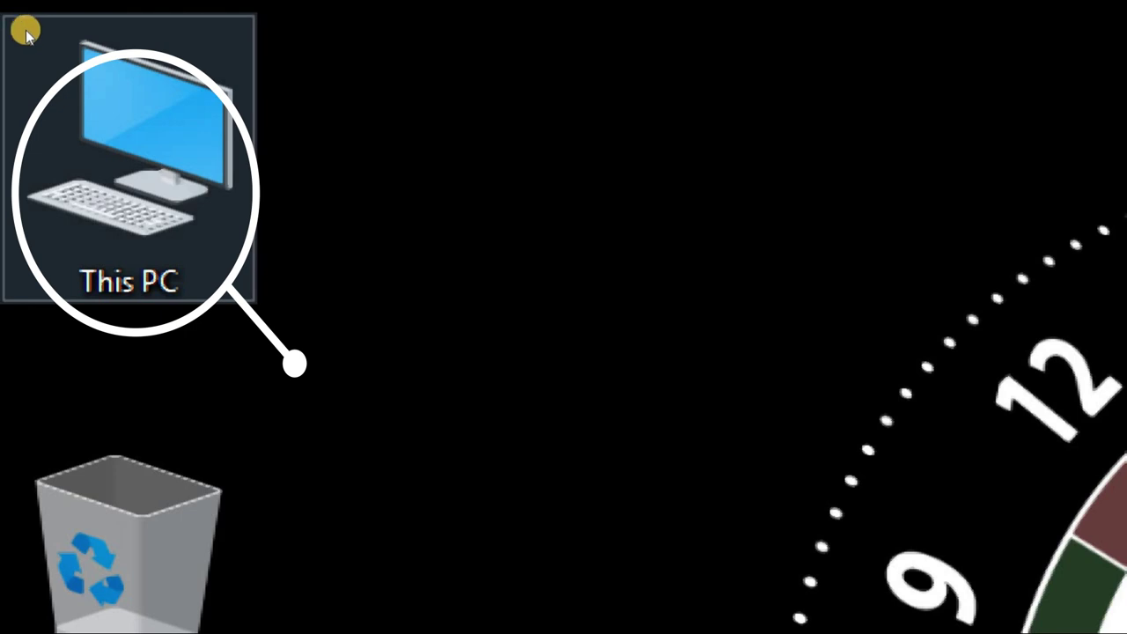
# Open the properties of This PC and maximize the window to examine the processor, installed memory and system type
pyautogui.rightClick(19, 26)
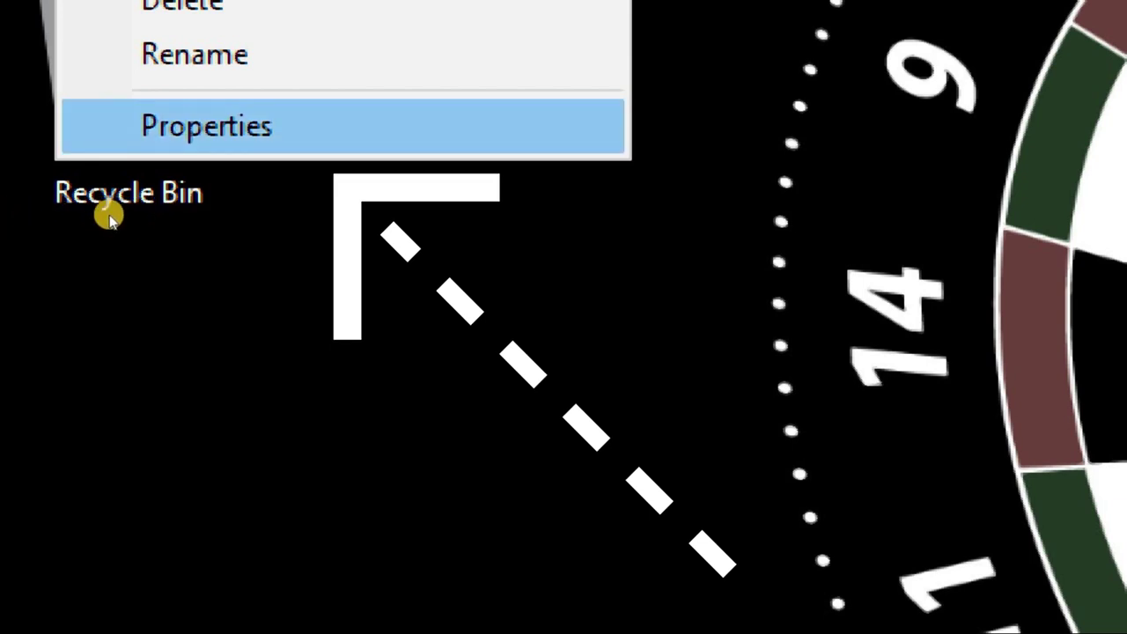
pyautogui.press('Return')
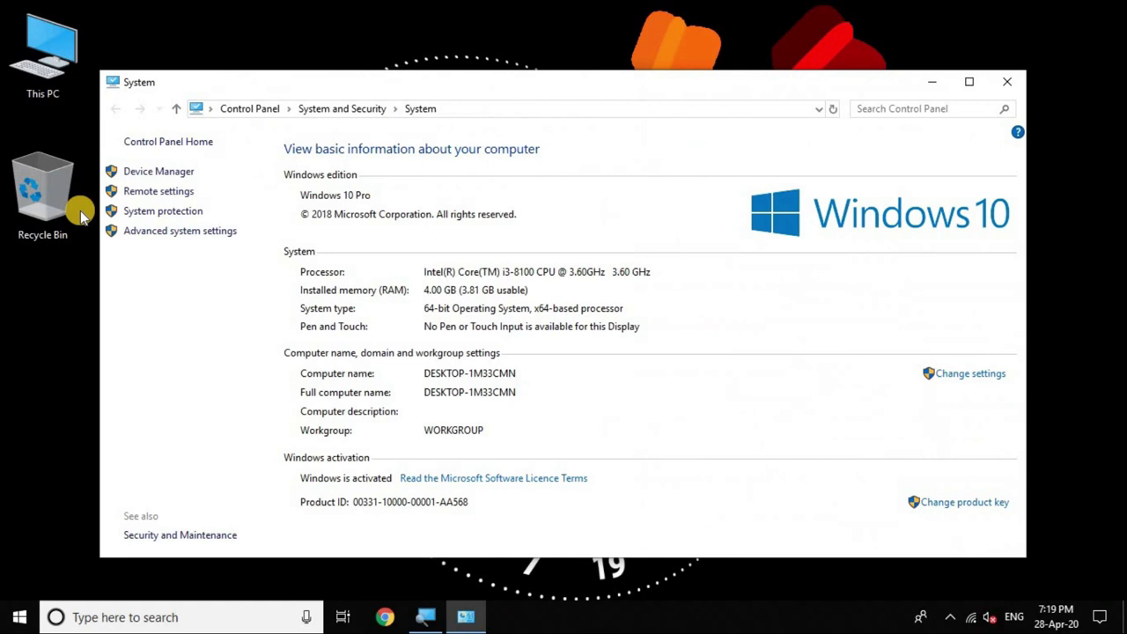
pyautogui.click(970, 81)
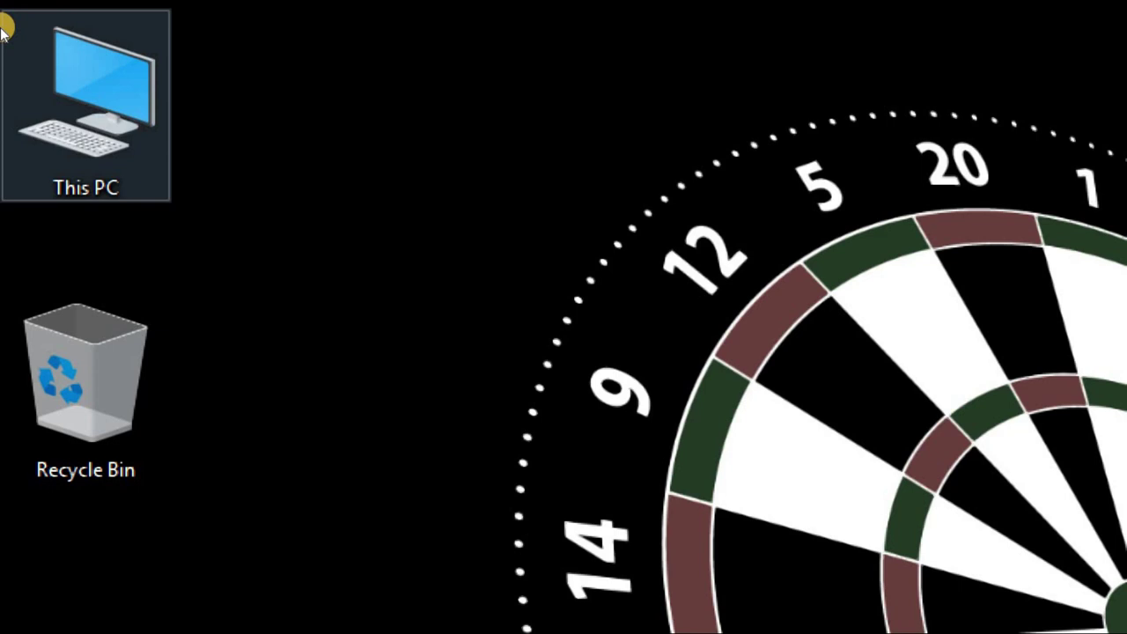
# Open This PC in a maximized window and bring up the format settings for PENDRIVE (G:)
pyautogui.click(38, 29)
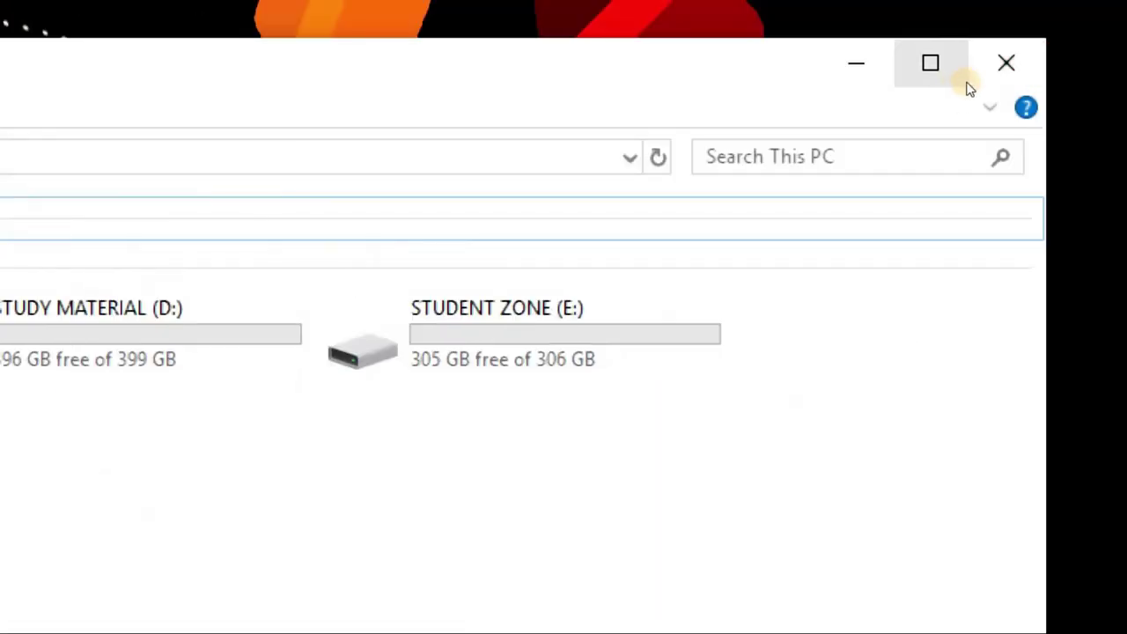
pyautogui.click(966, 88)
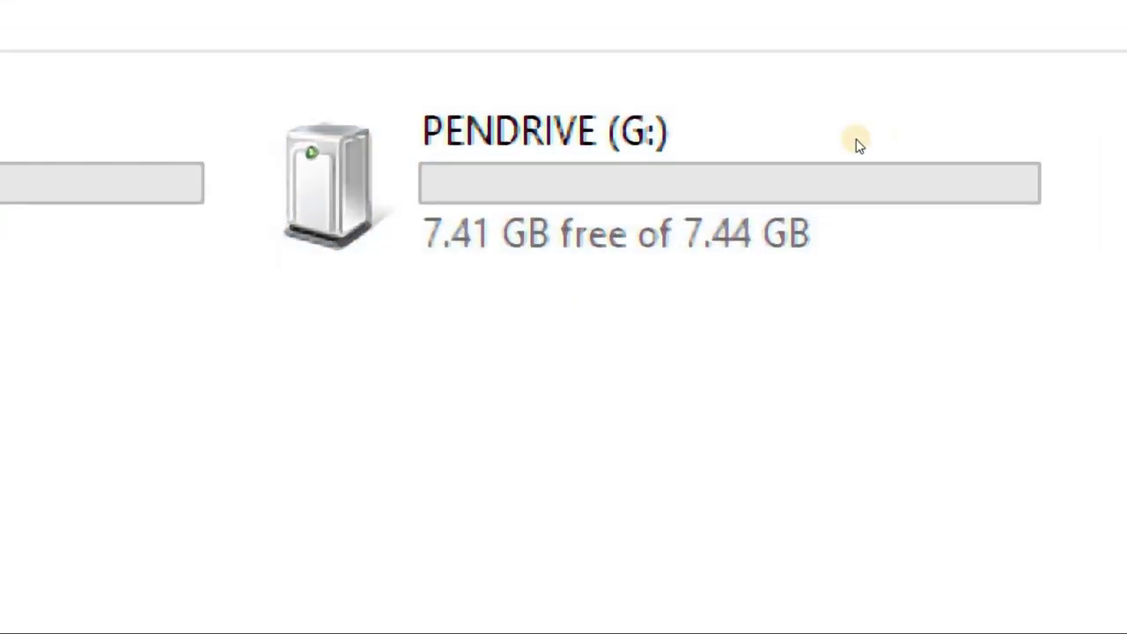
pyautogui.moveTo(866, 141)
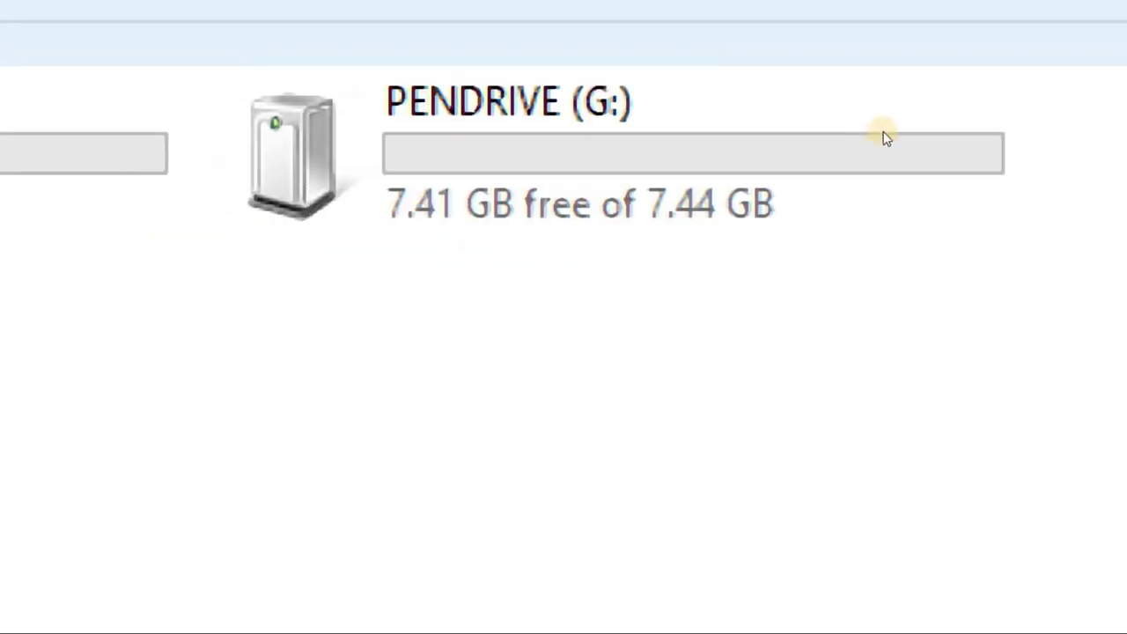
pyautogui.rightClick(856, 134)
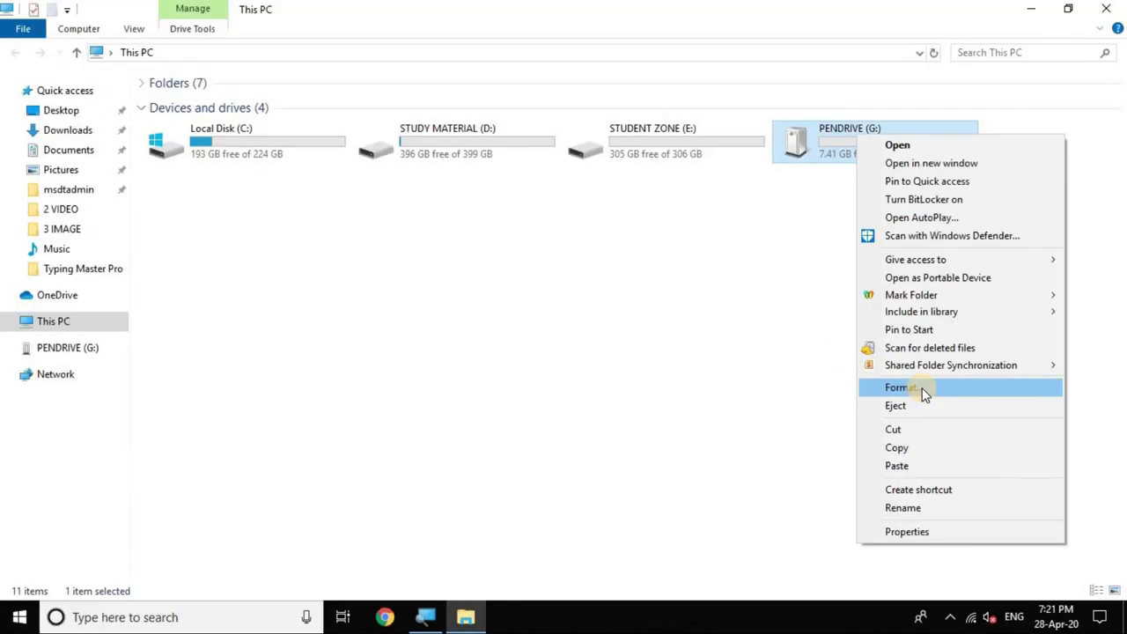
pyautogui.click(913, 387)
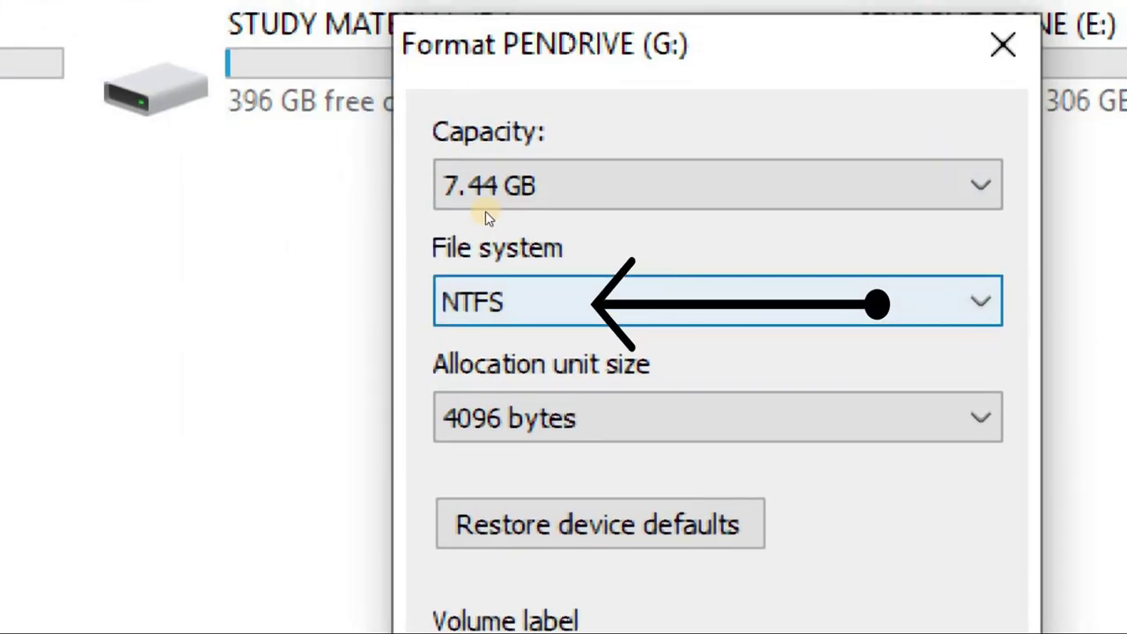
# Examine the NTFS, FAT32 and exFAT file system choices for formatting the pen drive, keeping NTFS selected
pyautogui.click(554, 301)
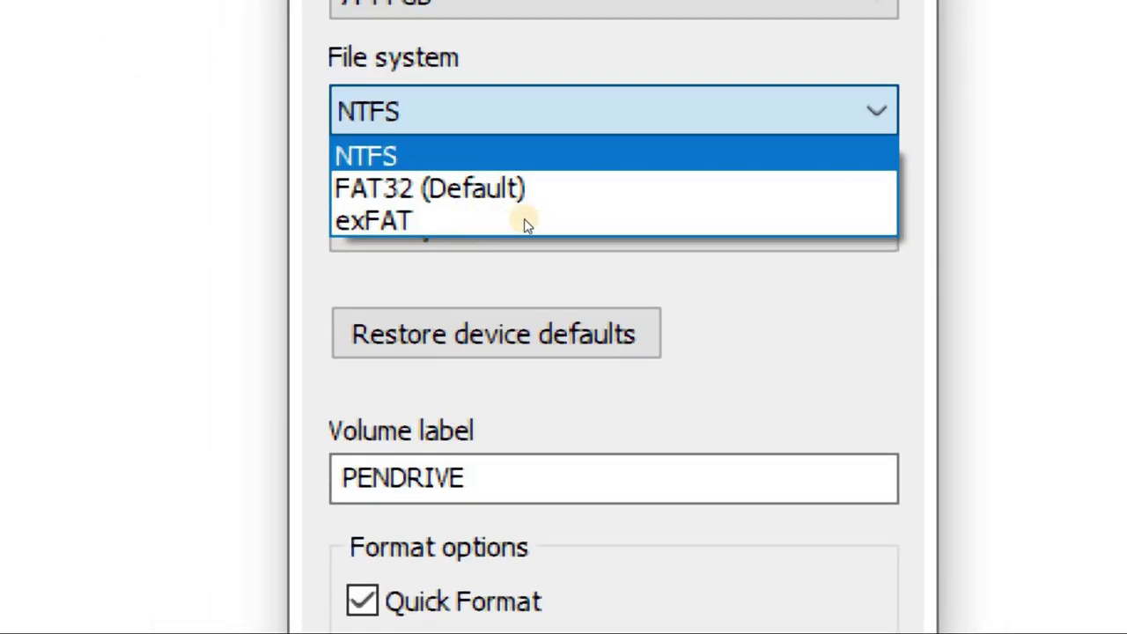
pyautogui.press('Down')
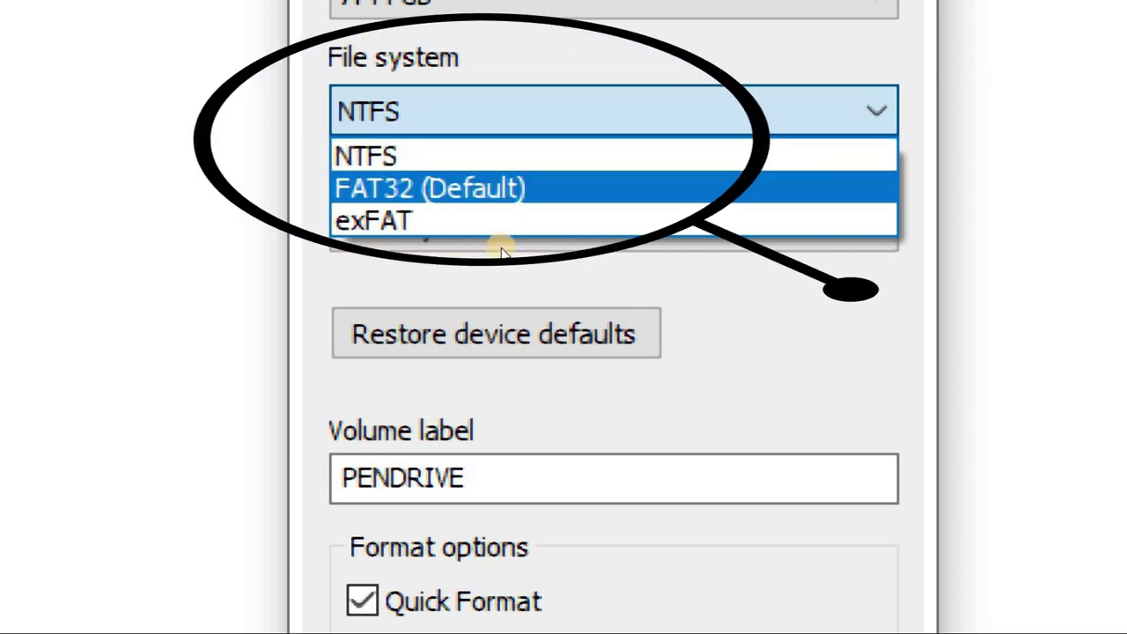
pyautogui.press('Down')
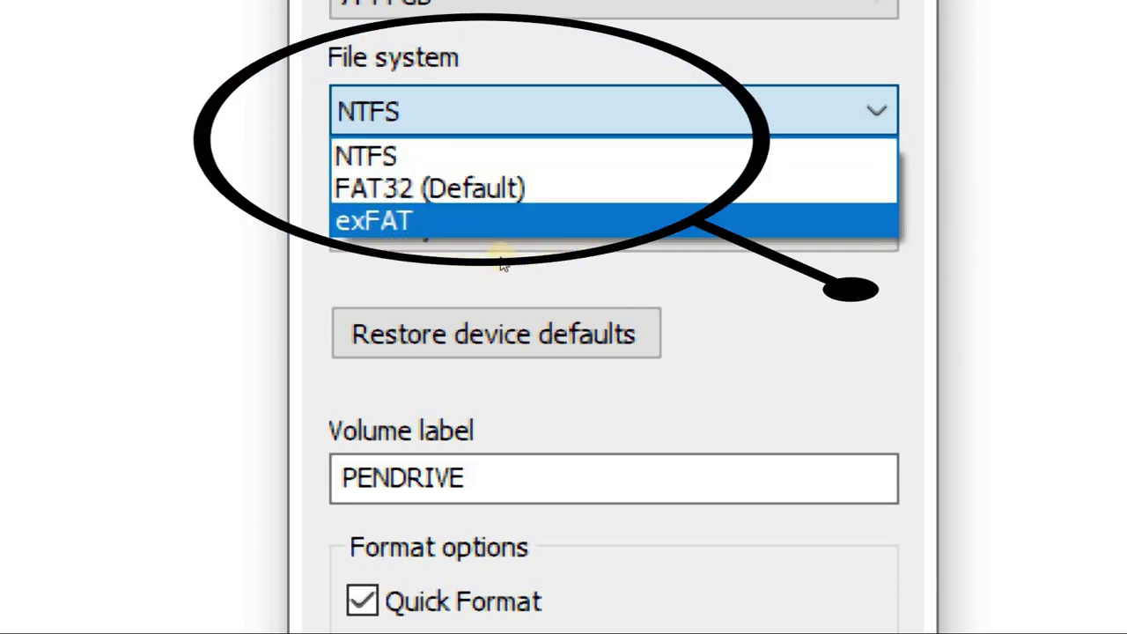
pyautogui.press('Up')
pyautogui.press('Up')
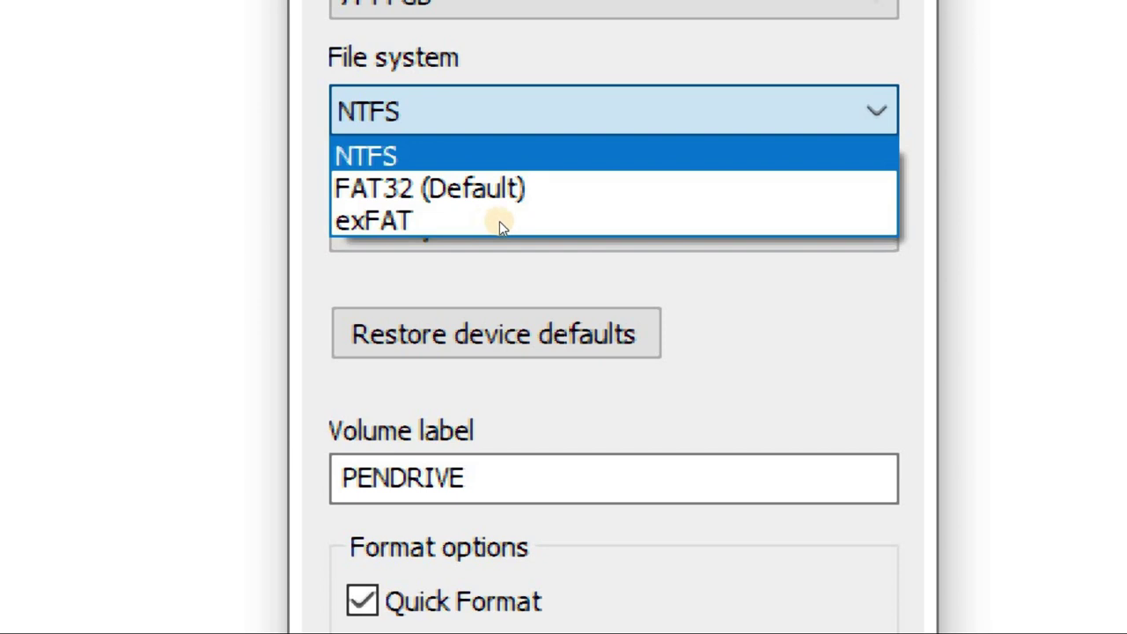
pyautogui.press('Return')
pyautogui.hotkey('alt', 'Down')
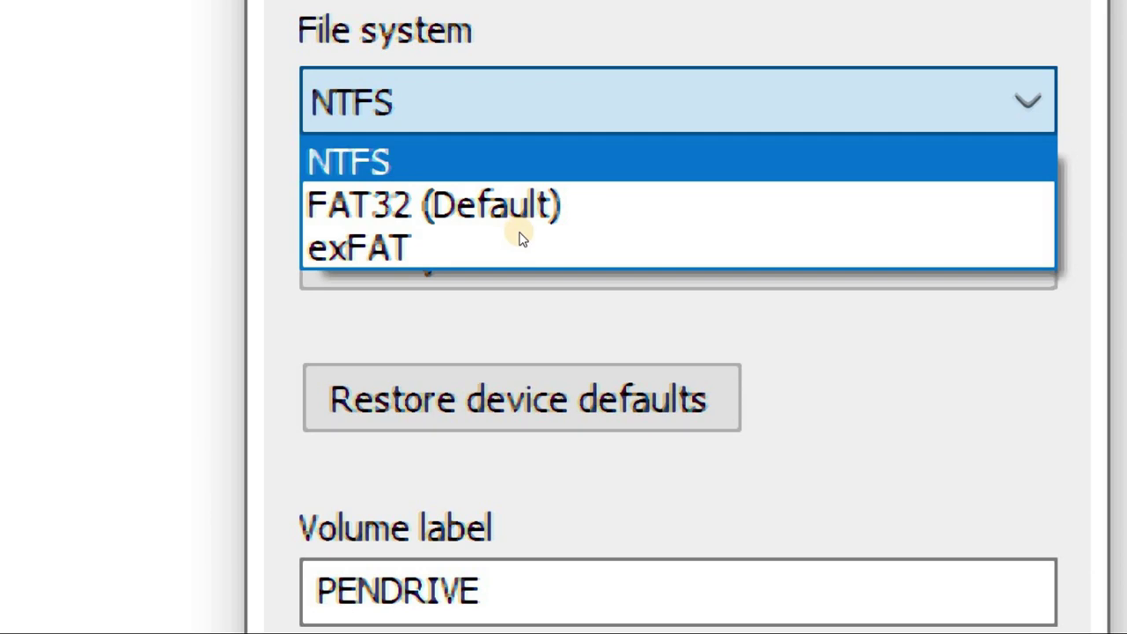
pyautogui.press('Down')
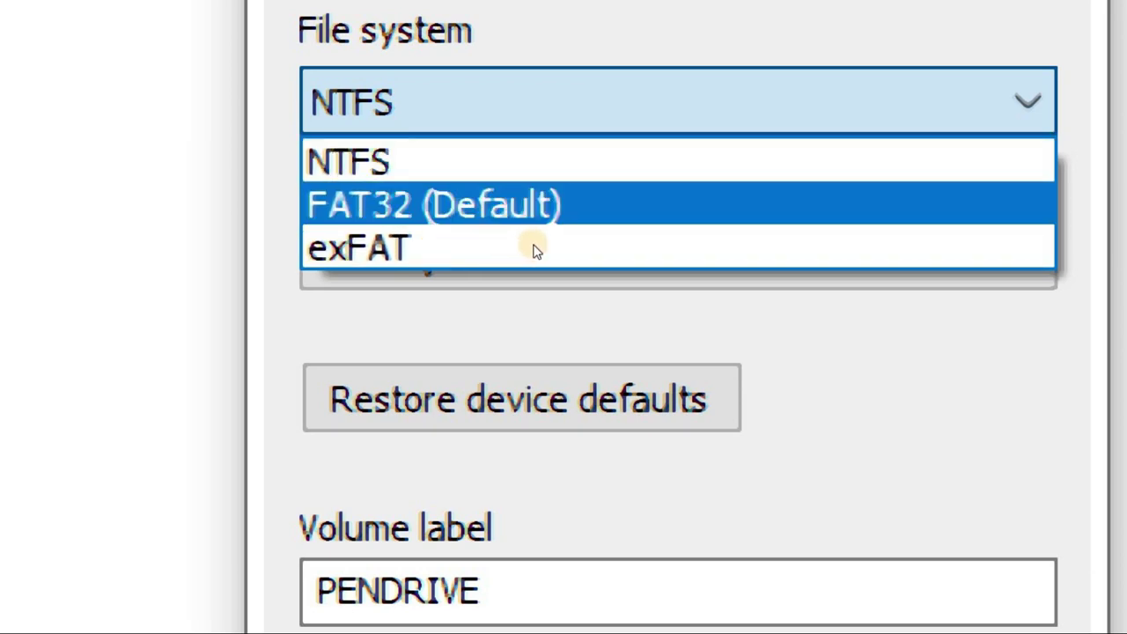
pyautogui.press('Up')
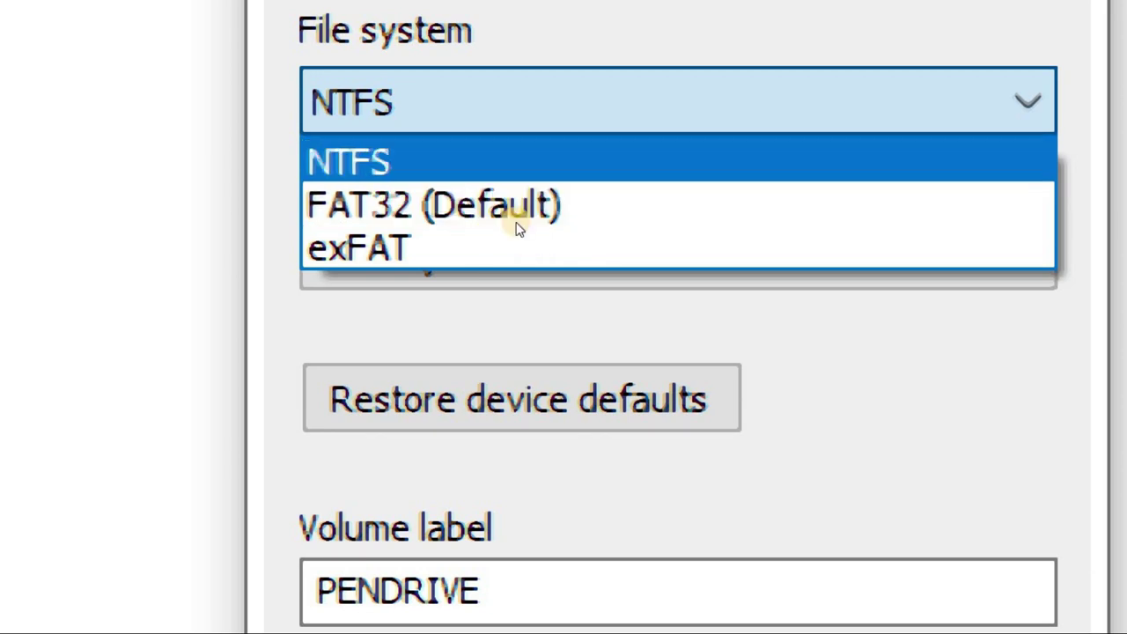
pyautogui.press('Return')
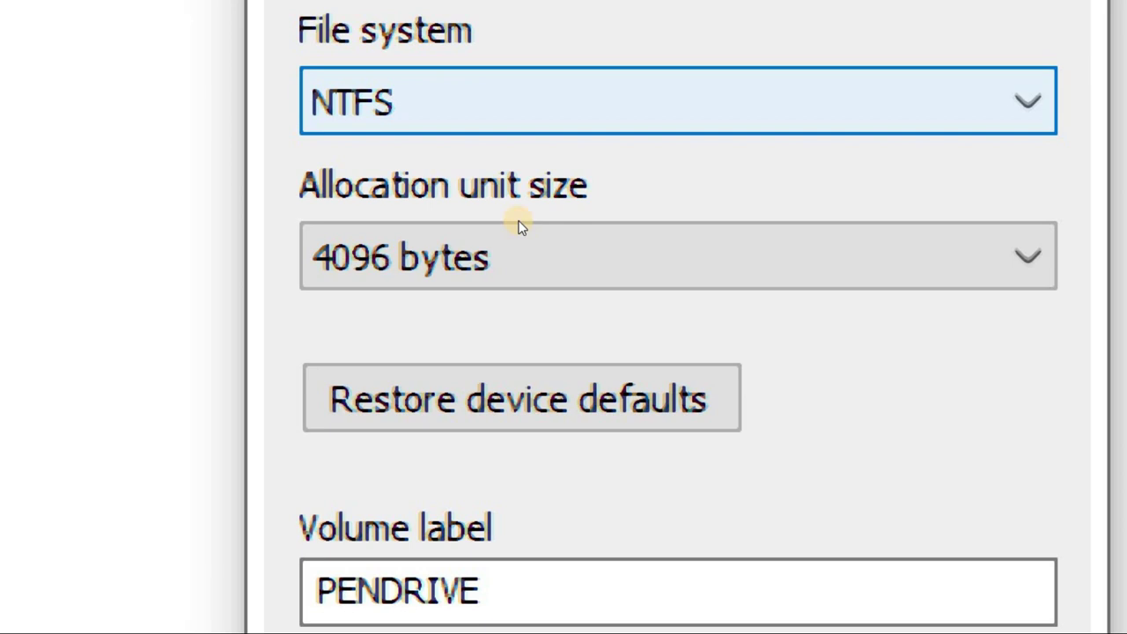
pyautogui.hotkey('alt', 'Down')
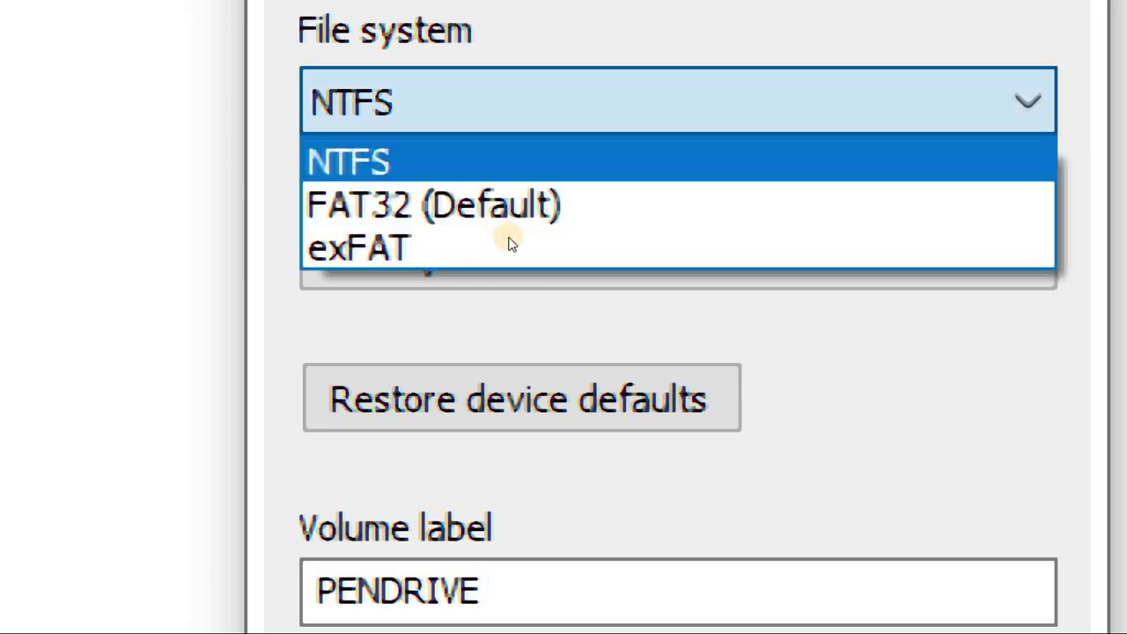
pyautogui.press('Down')
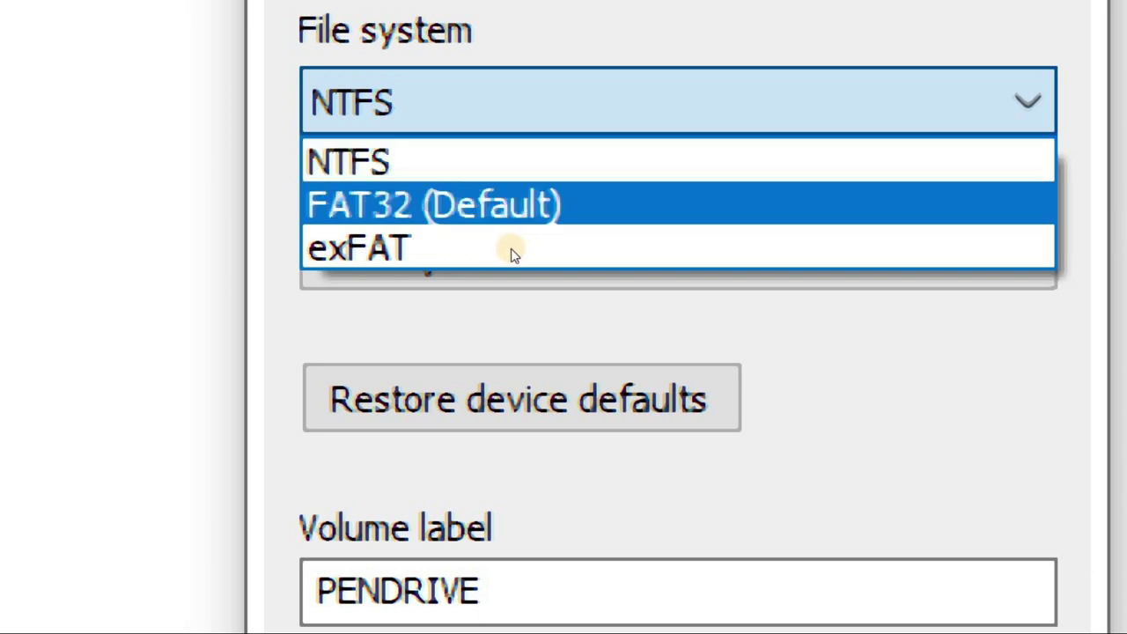
pyautogui.press('Up')
pyautogui.press('Return')
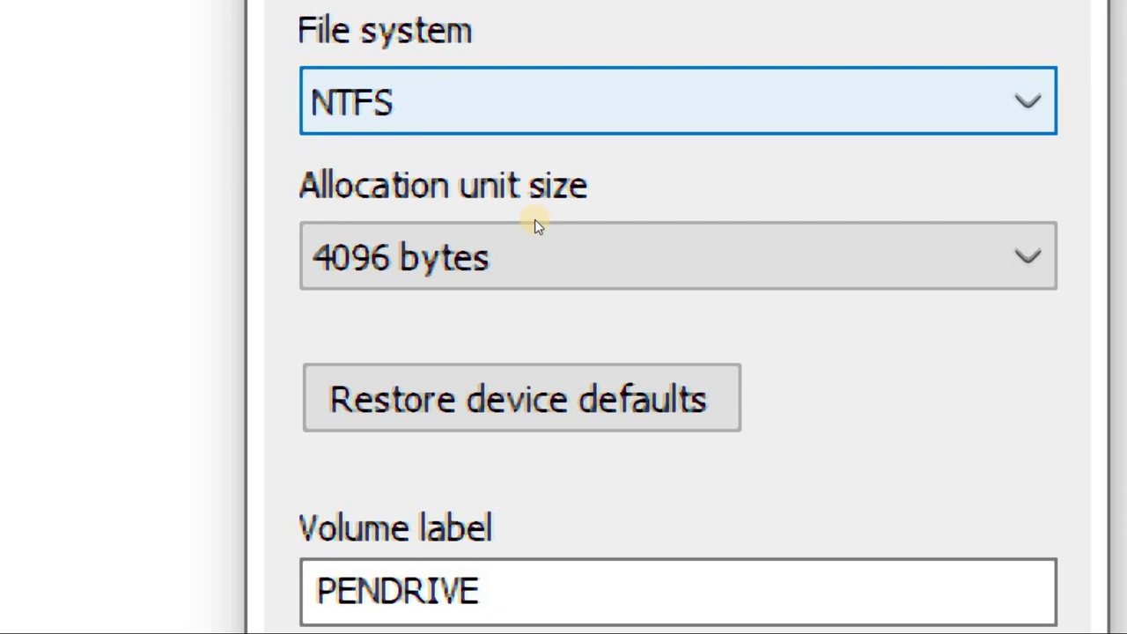
pyautogui.hotkey('alt', 'Down')
pyautogui.press('Down')
pyautogui.press('Up')
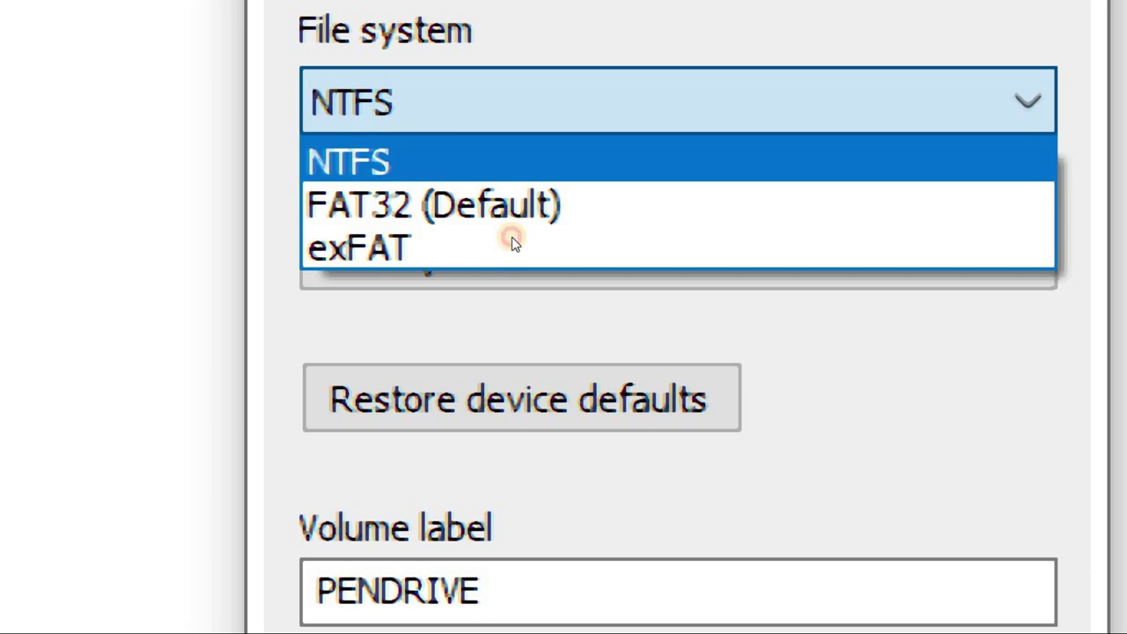
pyautogui.press('Return')
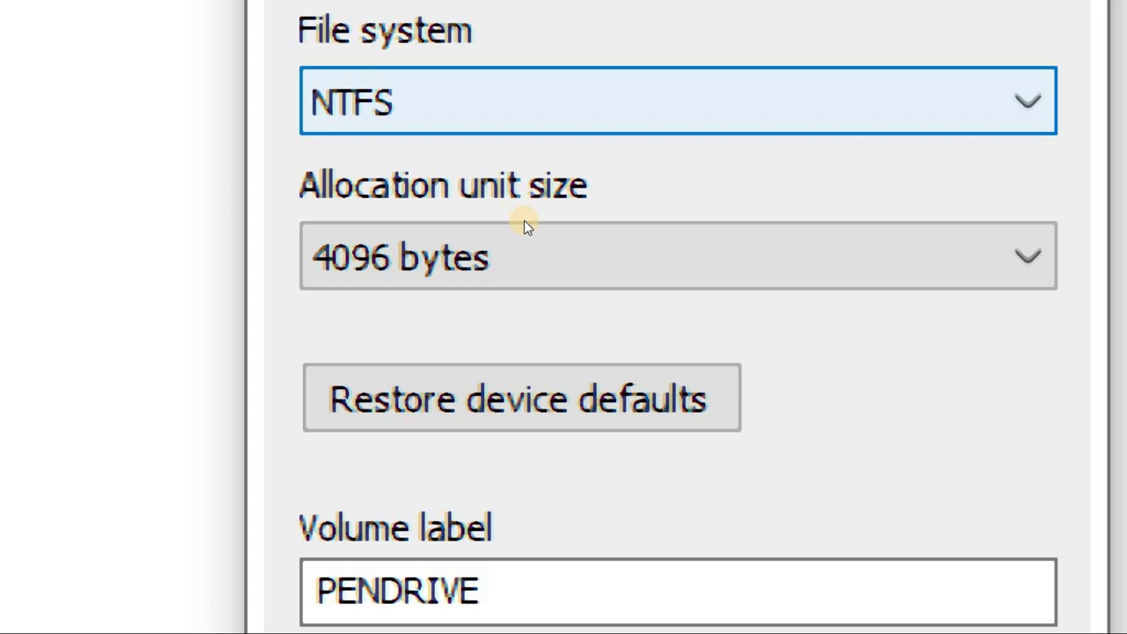
# Try FAT32 (Default) as the pen drive's file system and return the setting to NTFS
pyautogui.hotkey('alt', 'Down')
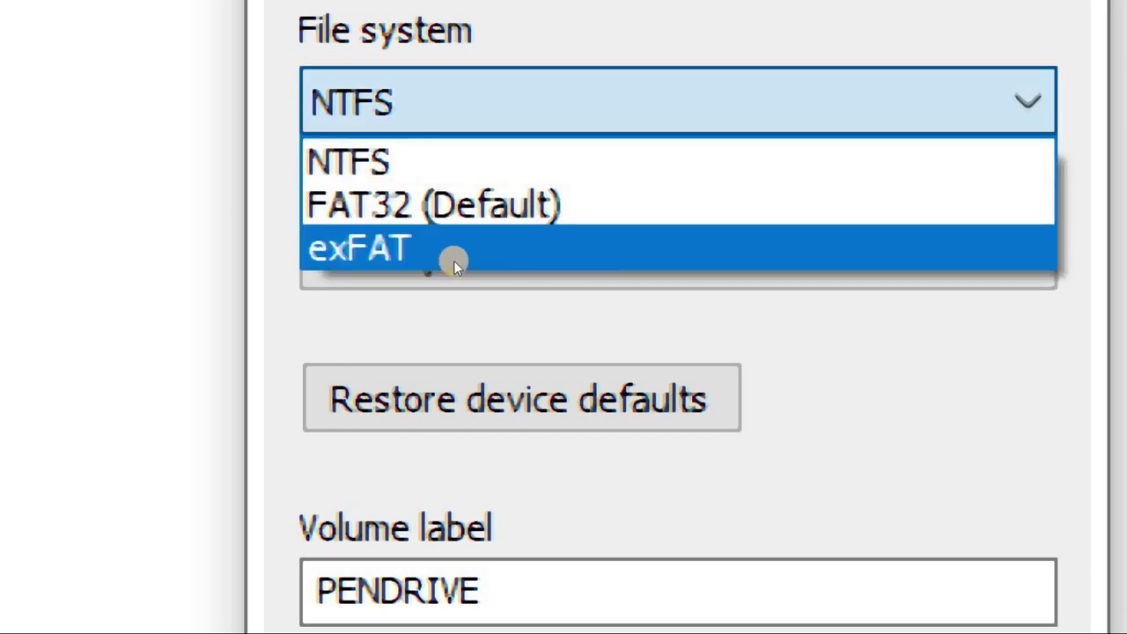
pyautogui.click(536, 216)
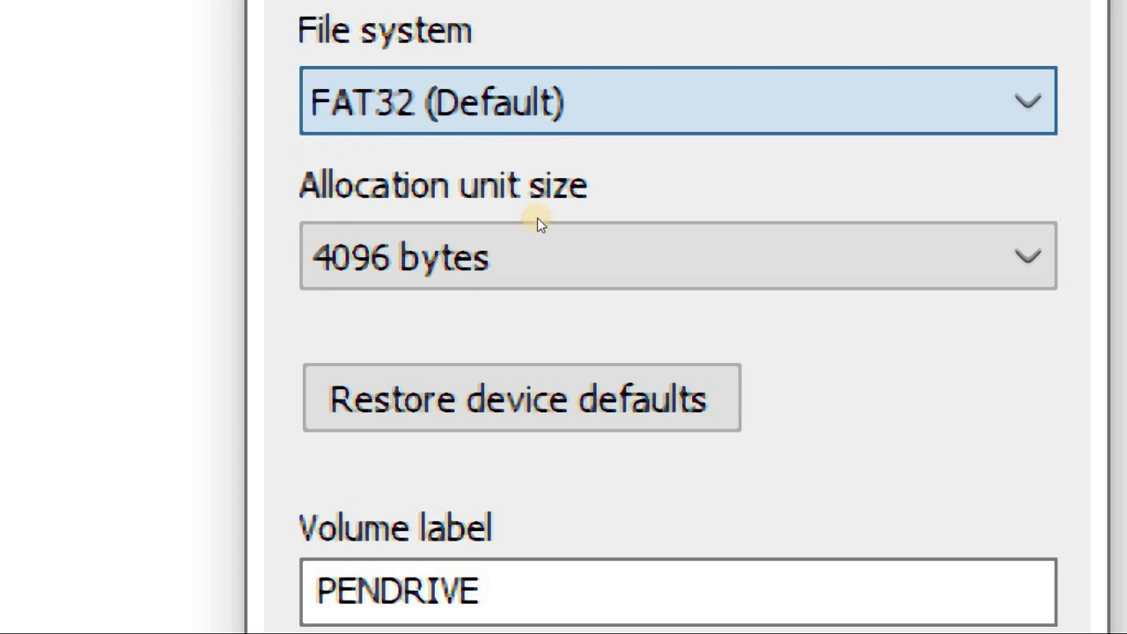
pyautogui.hotkey('alt', 'Down')
pyautogui.press('Up')
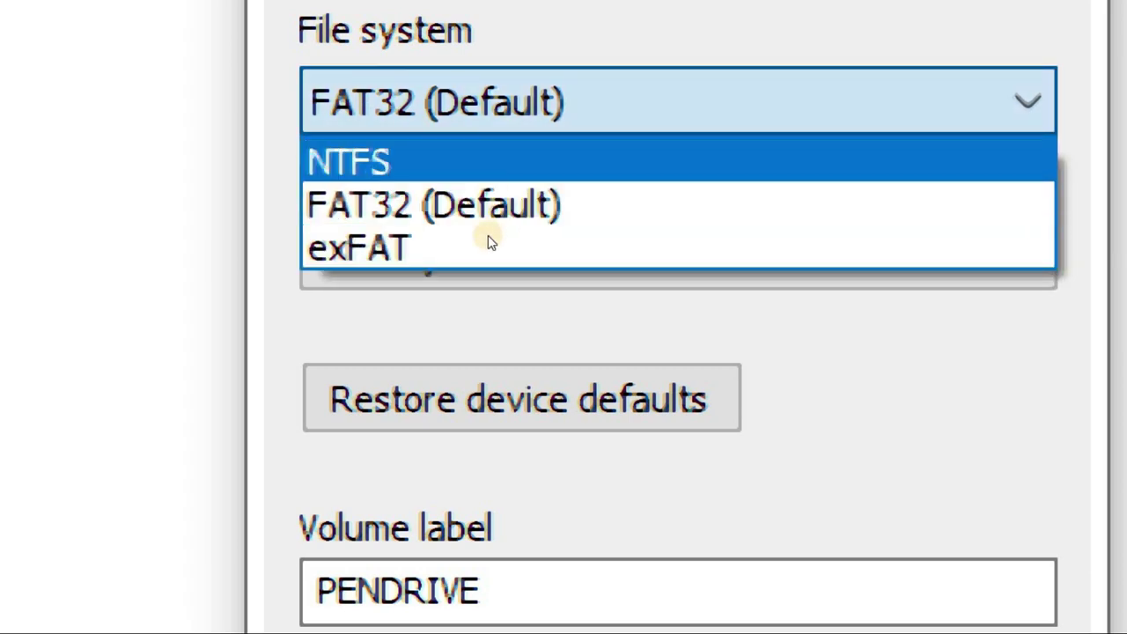
pyautogui.press('Return')
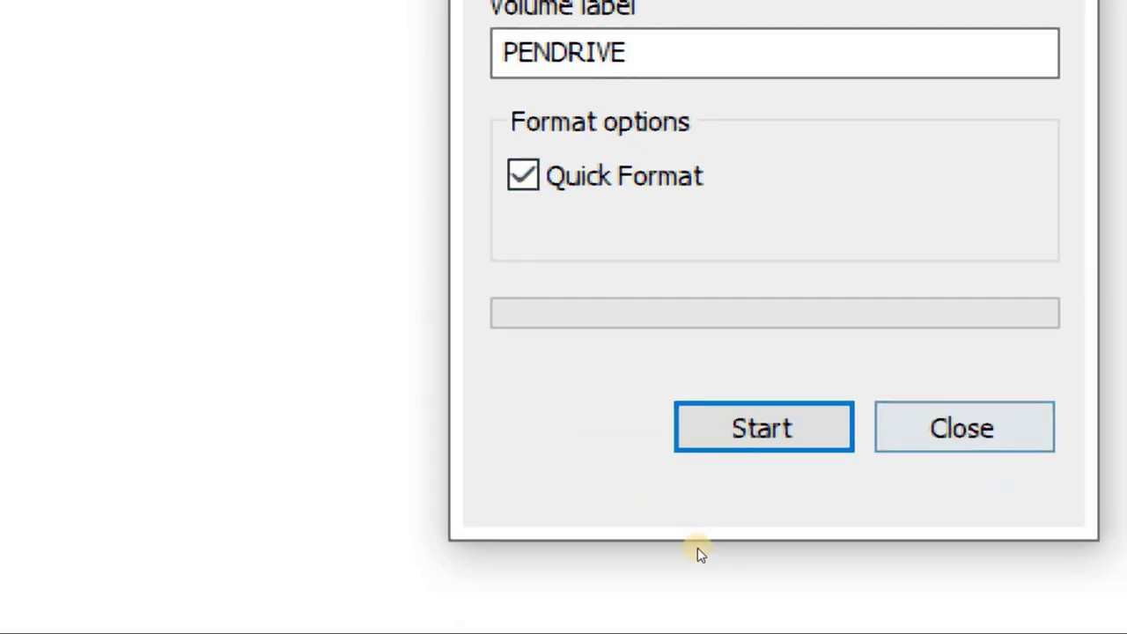
# Quick-format PENDRIVE (G:) with the NTFS file system, accepting the data erasure, and close the format dialog
pyautogui.press('Return')
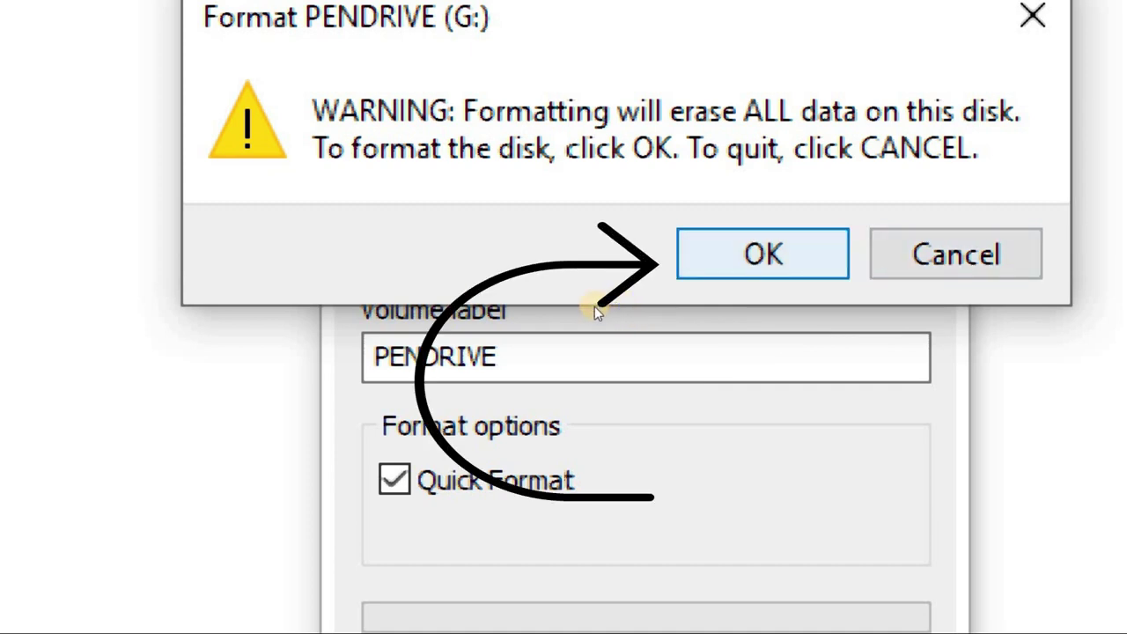
pyautogui.press('Return')
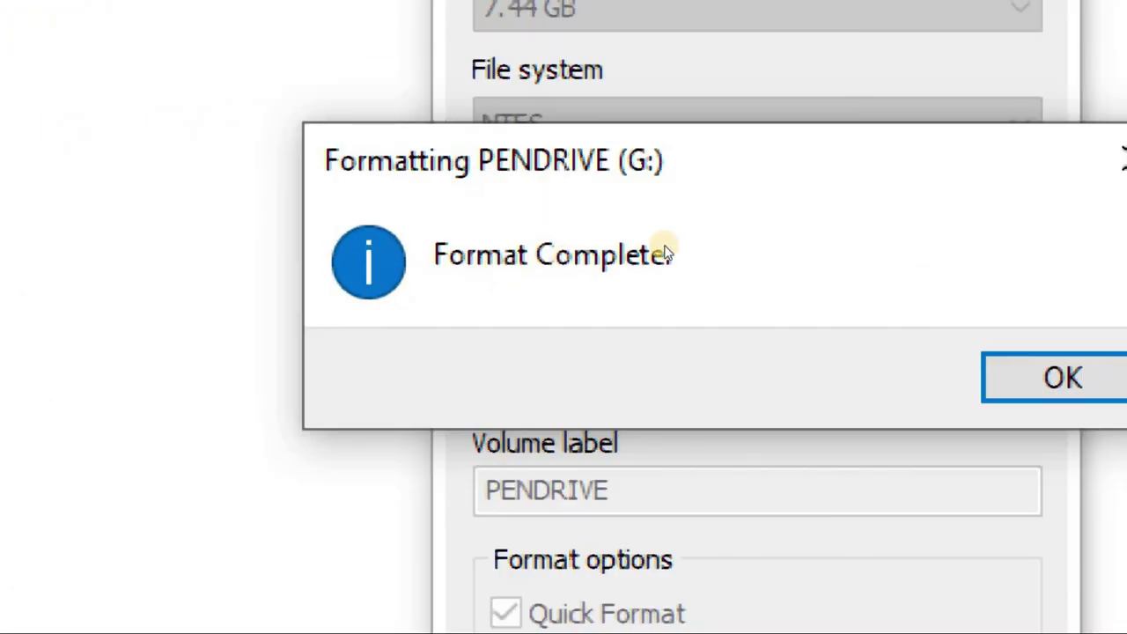
pyautogui.press('Return')
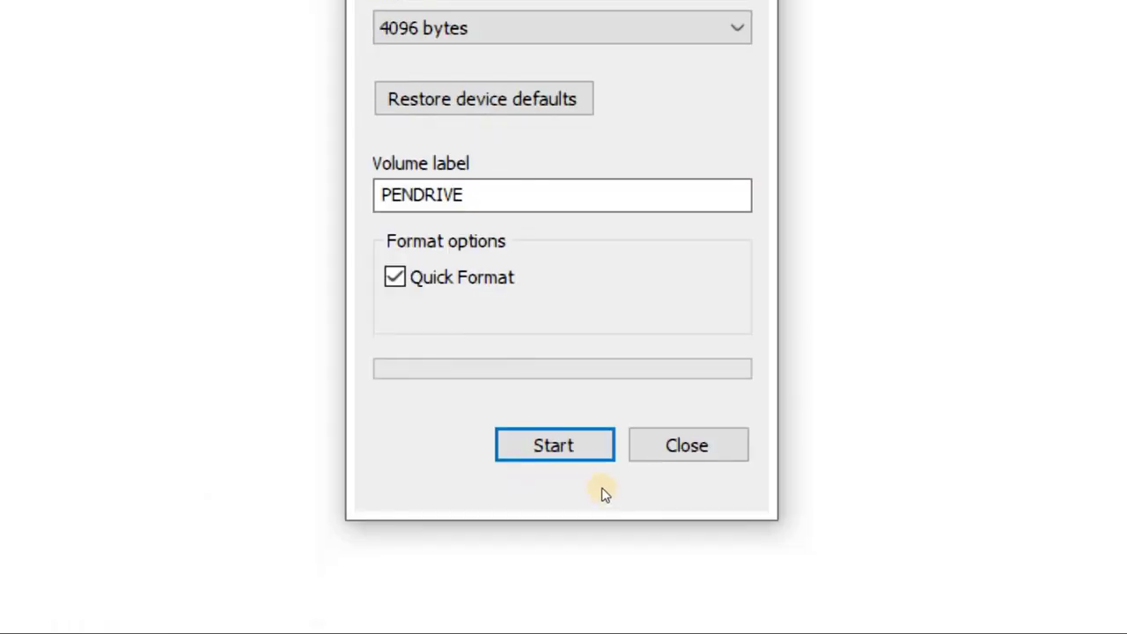
pyautogui.click(633, 457)
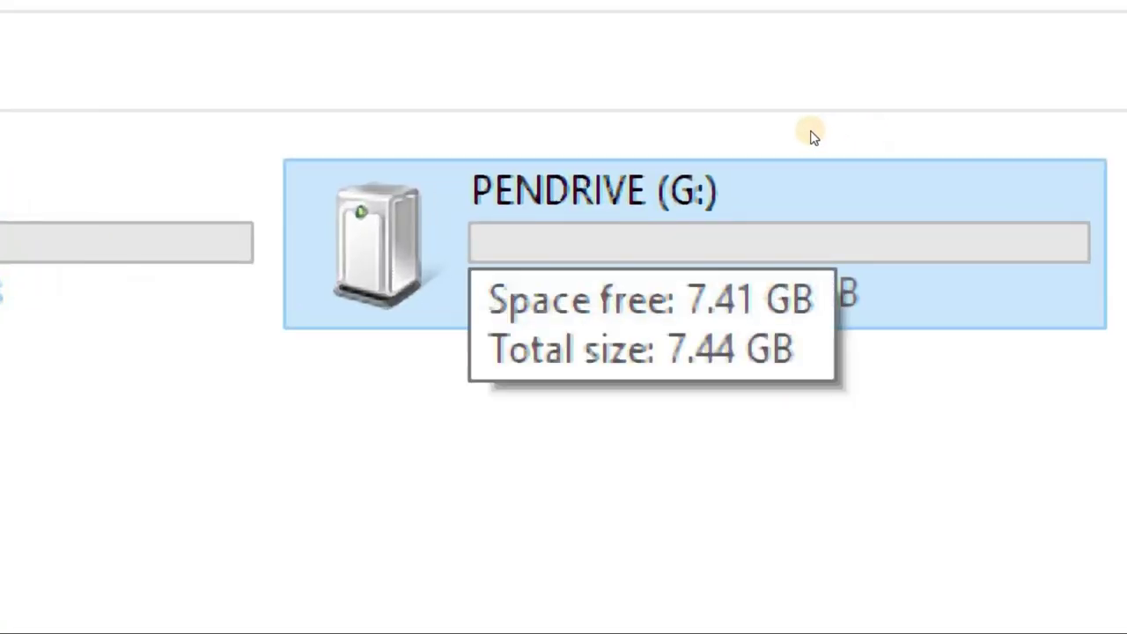
# Open the properties of PENDRIVE (G:)
pyautogui.hotkey('shift', 'F10')
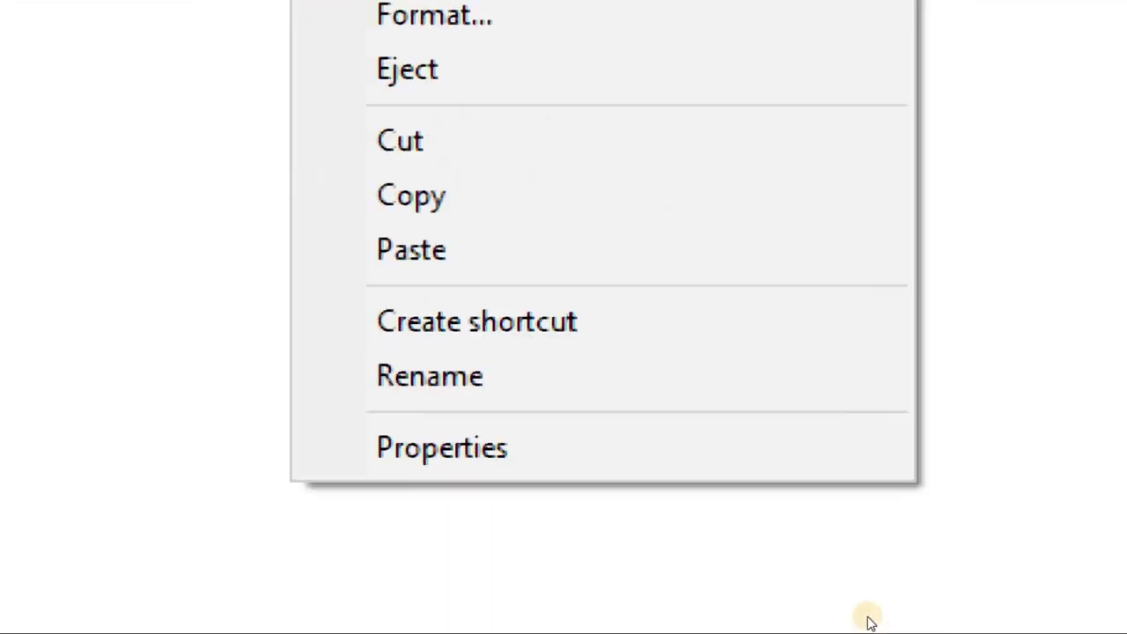
pyautogui.press('Up')
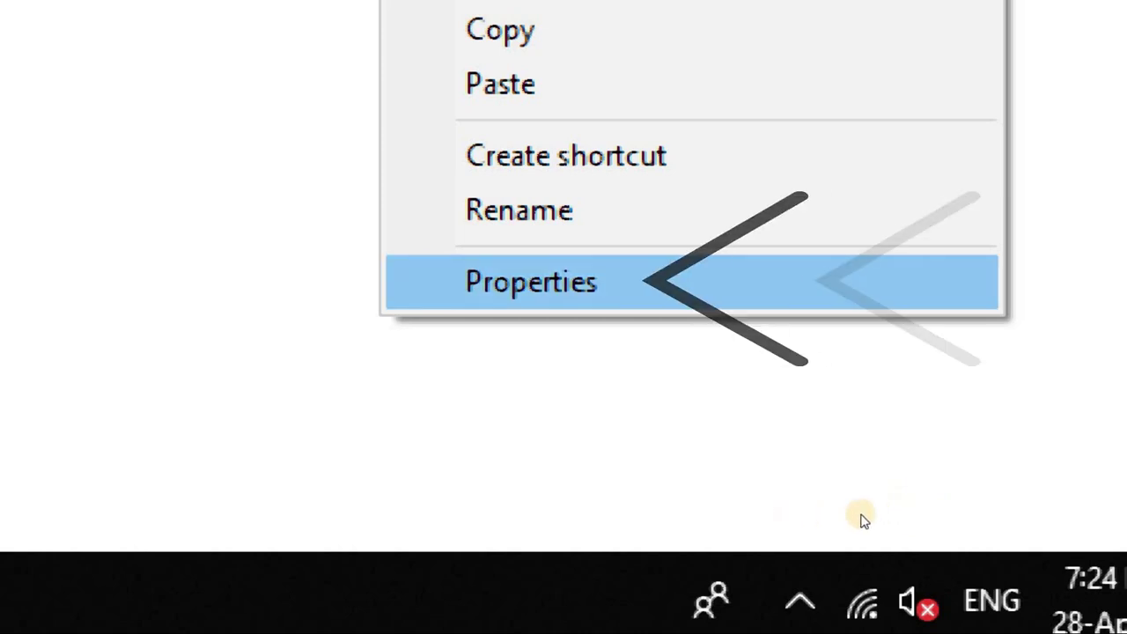
pyautogui.press('Return')
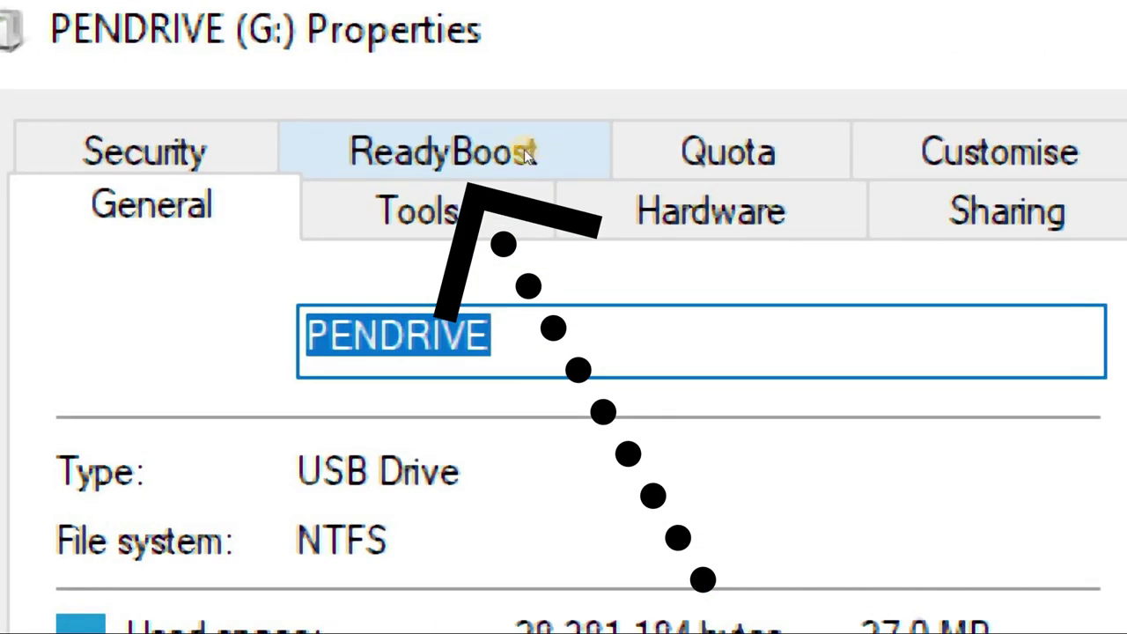
# Open the pen drive's ReadyBoost settings, choose Use this device and set the space to reserve to 2024 MB
pyautogui.click(524, 151)
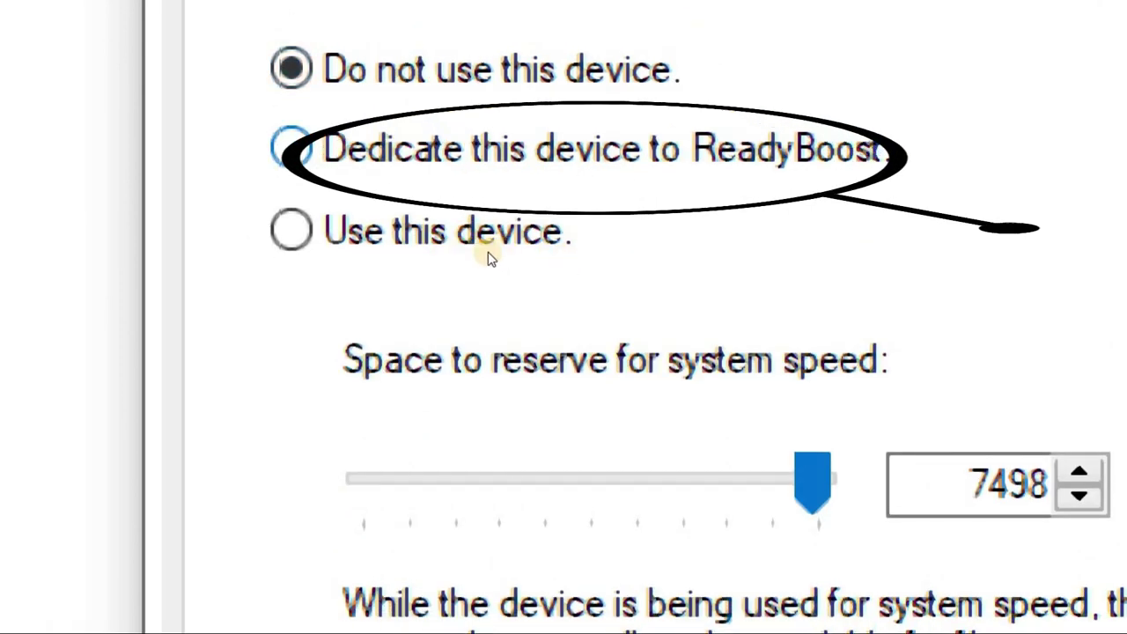
pyautogui.press('Down')
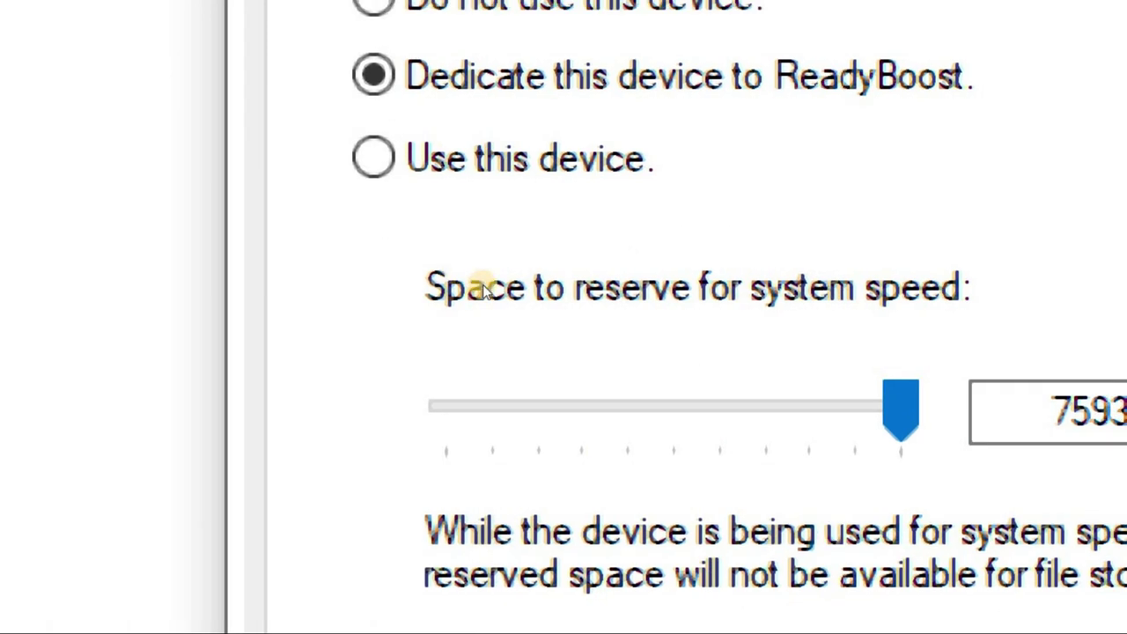
pyautogui.press('Down')
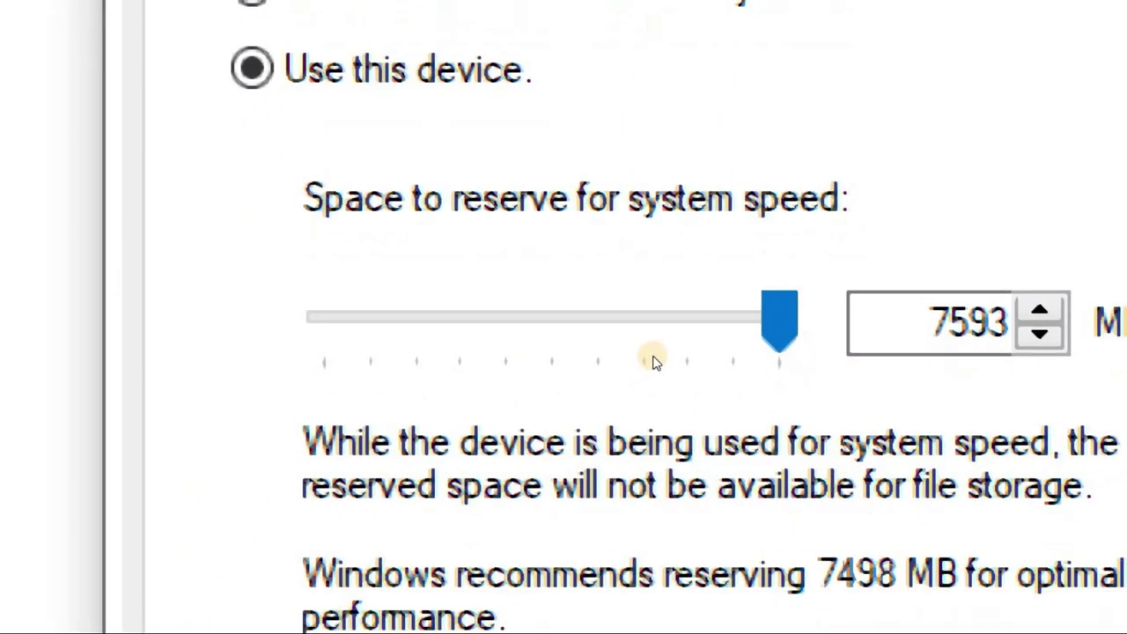
pyautogui.press('Tab')
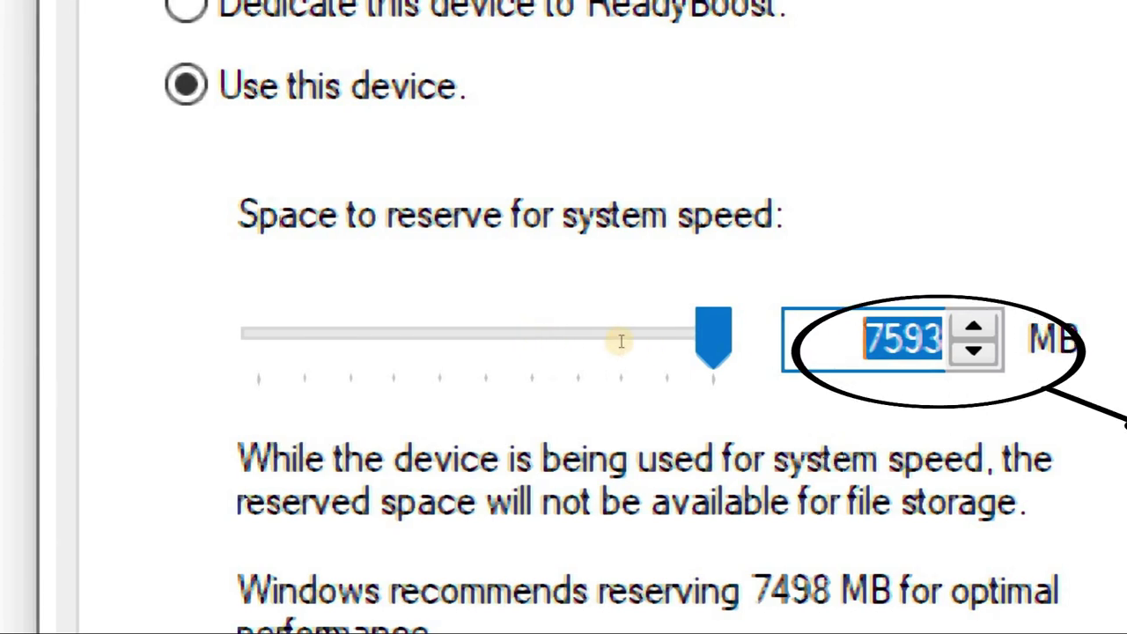
pyautogui.write('2024')
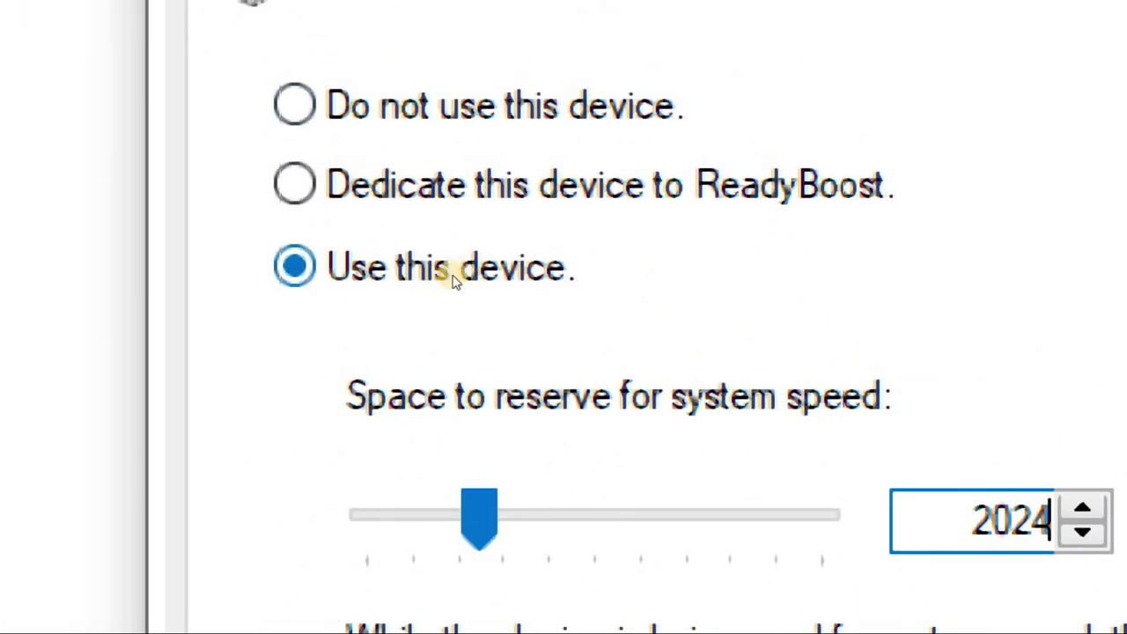
# Try the Use this device, Do not use this device and Dedicate this device to ReadyBoost options
pyautogui.click(451, 279)
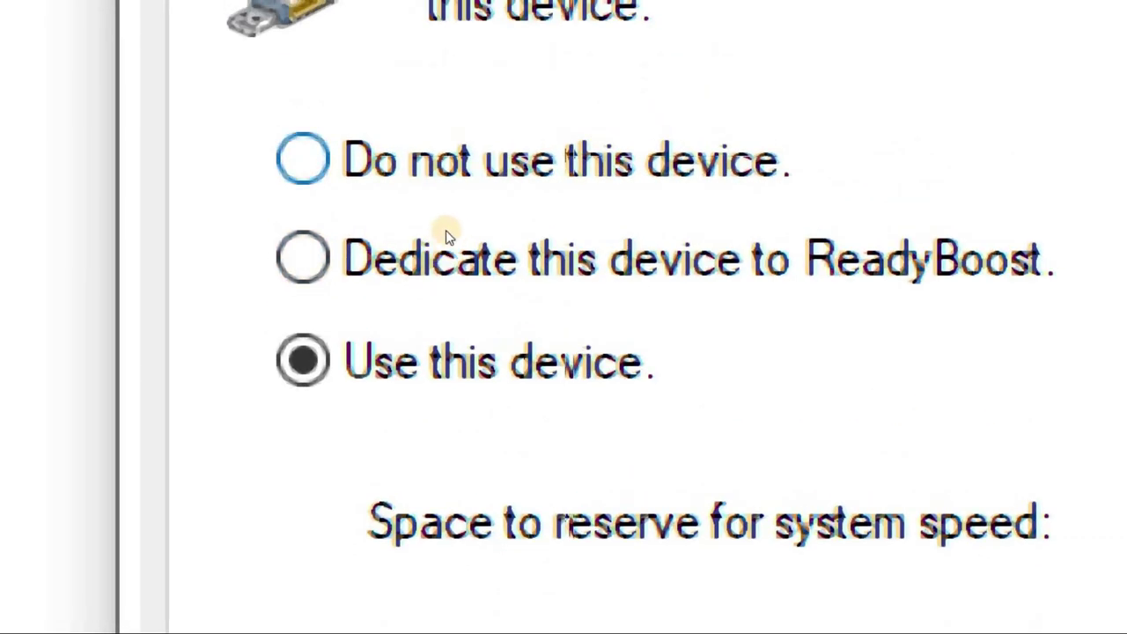
pyautogui.click(446, 236)
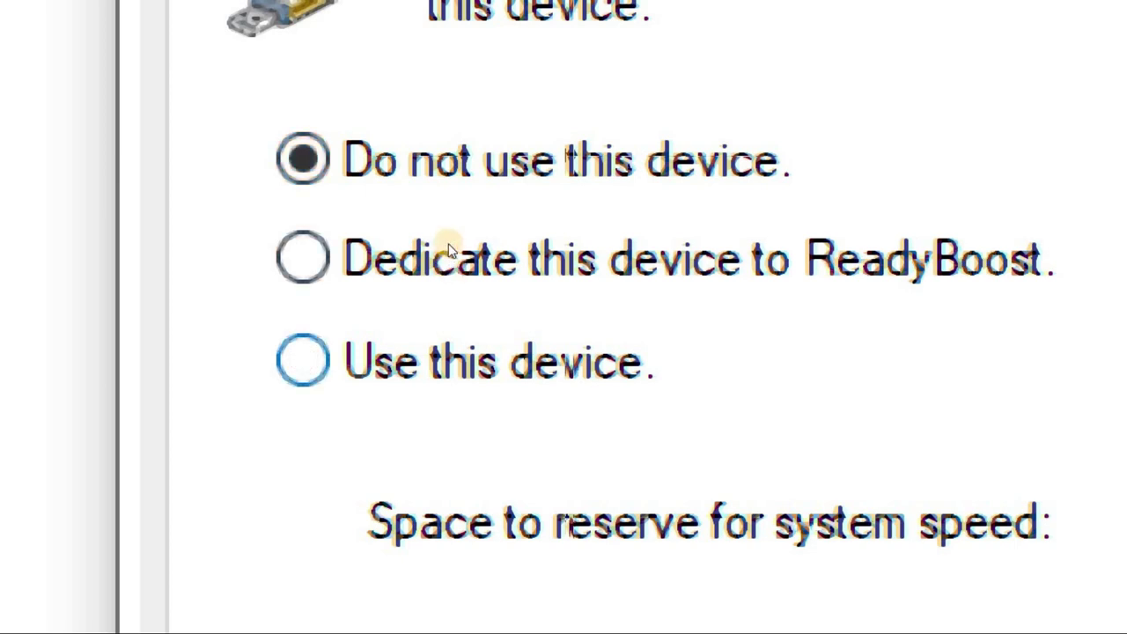
pyautogui.click(446, 255)
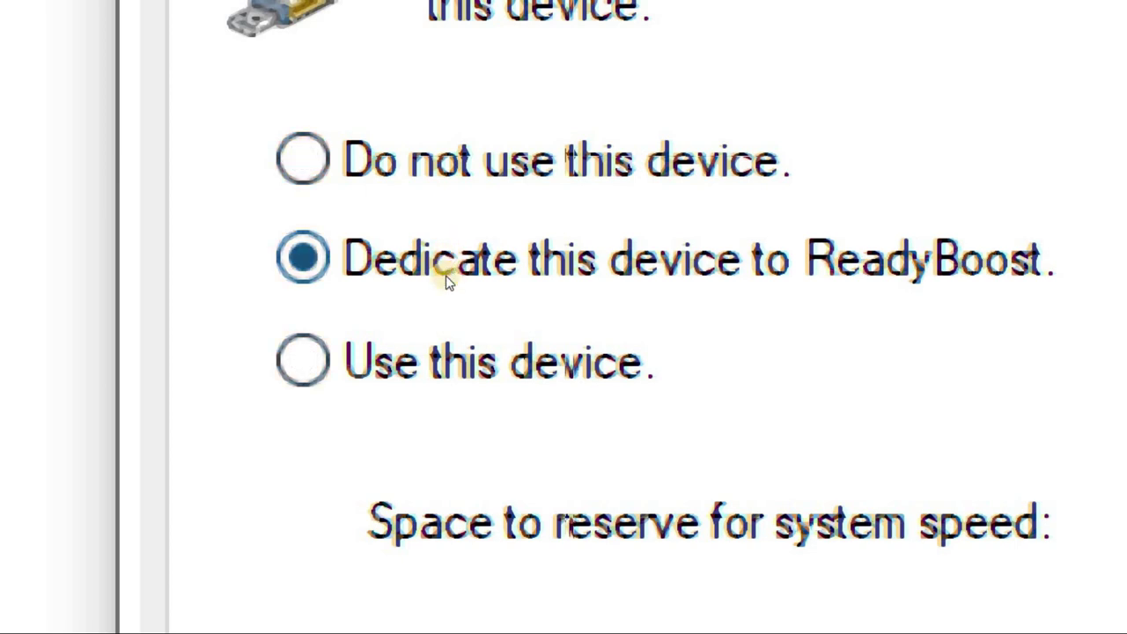
# Choose Use this device, reserve 4096 MB for system speed and accept the drive properties
pyautogui.press('Down')
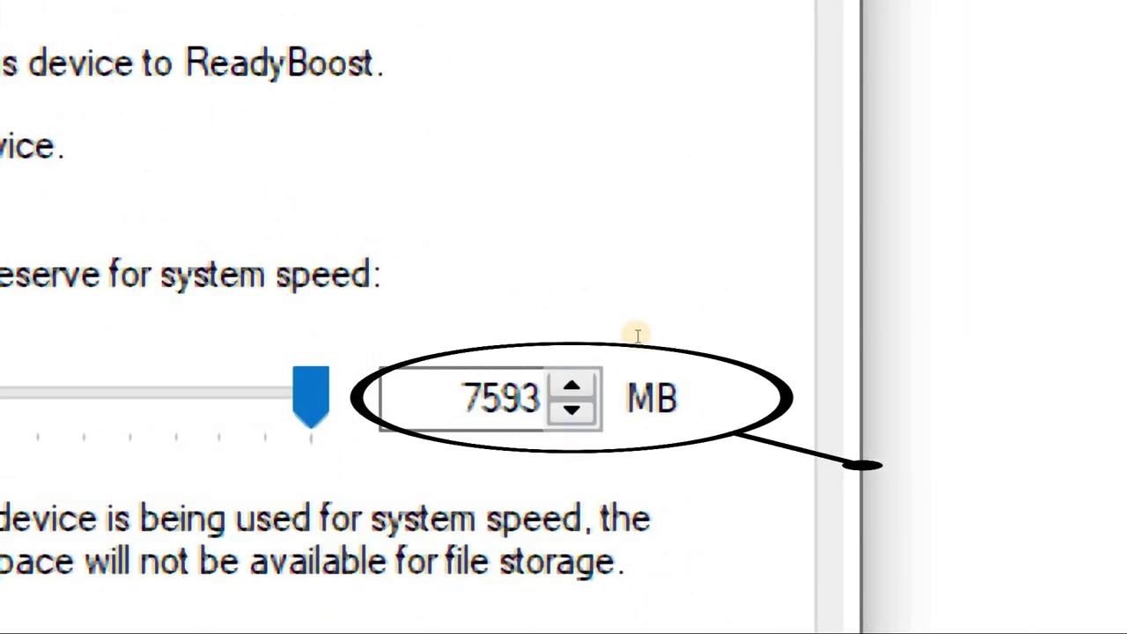
pyautogui.doubleClick(602, 337)
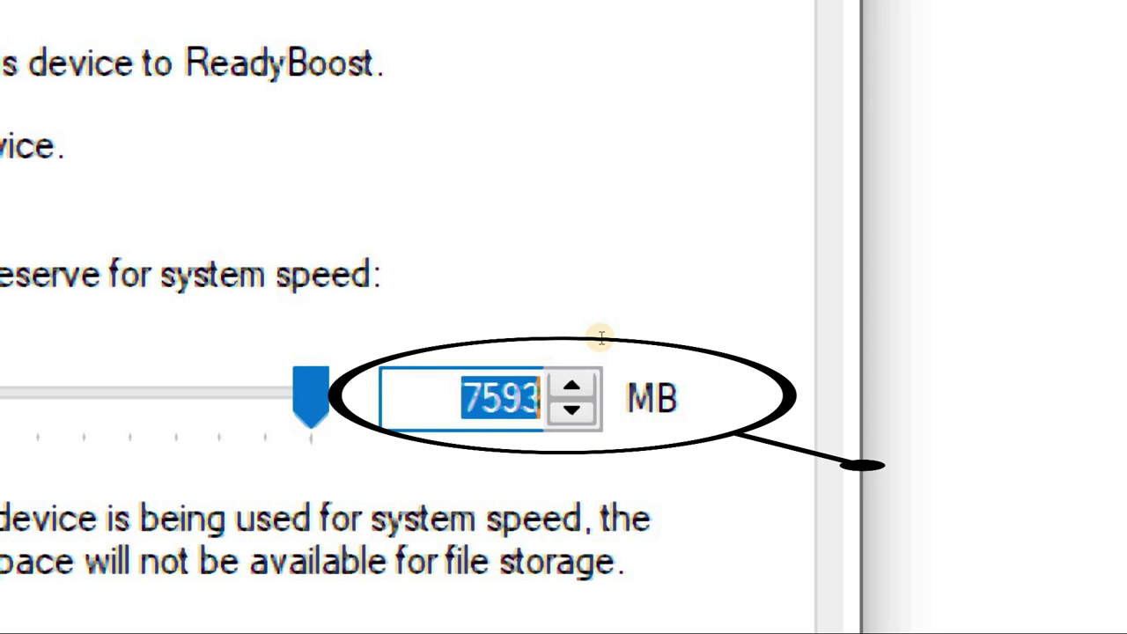
pyautogui.write('4096')
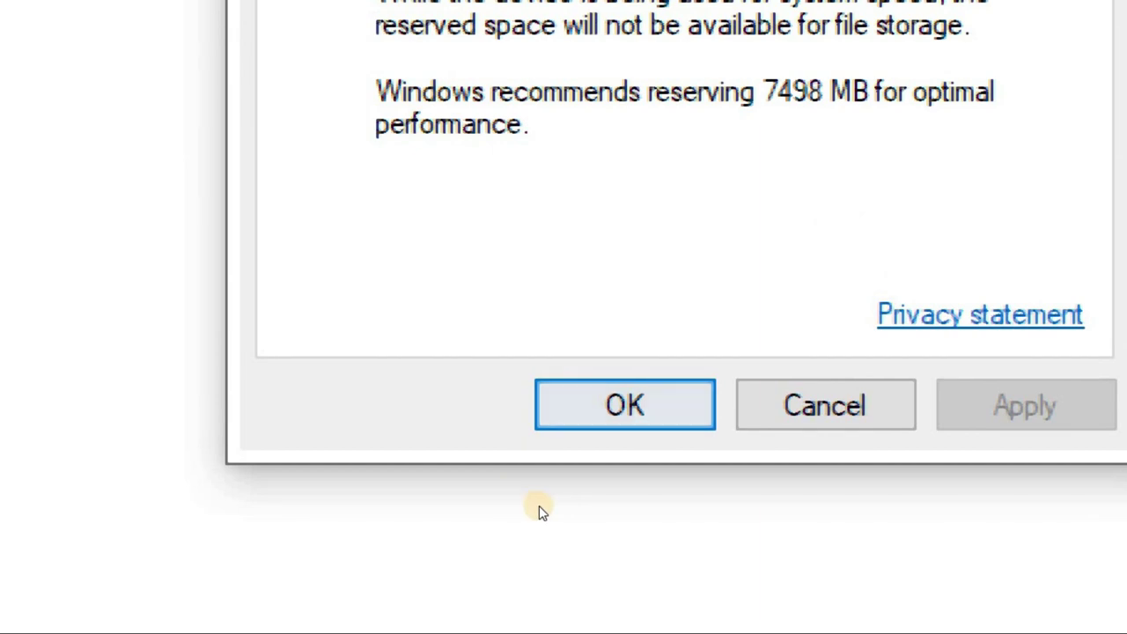
pyautogui.press('Return')
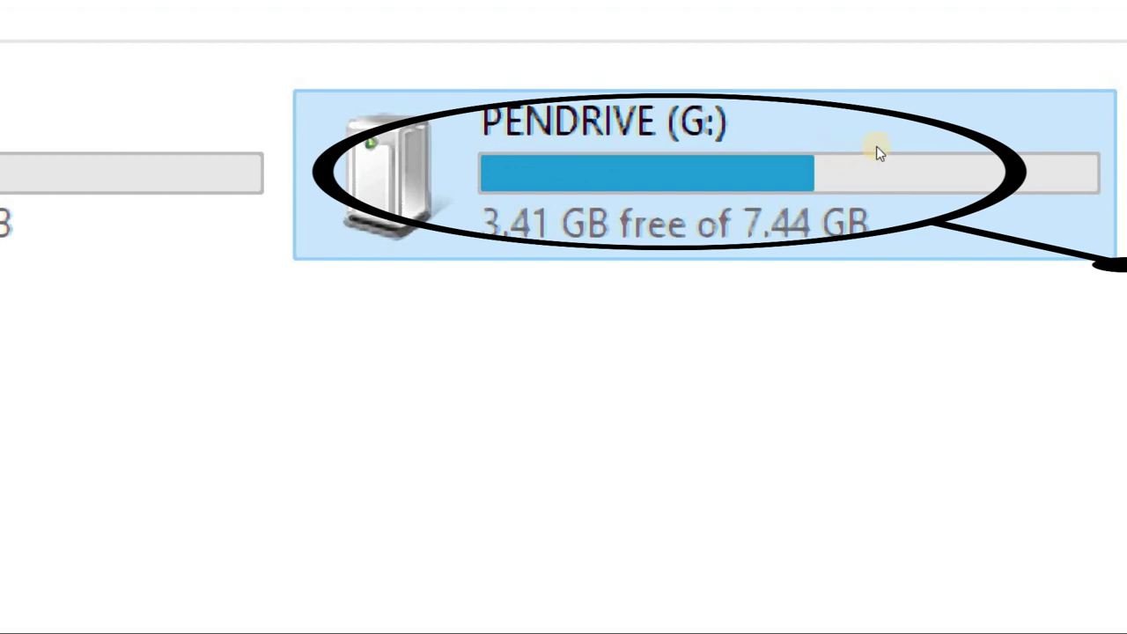
# Check the free space on PENDRIVE (G:), open the drive to view its ReadyBoost file and close the window
pyautogui.moveTo(875, 141)
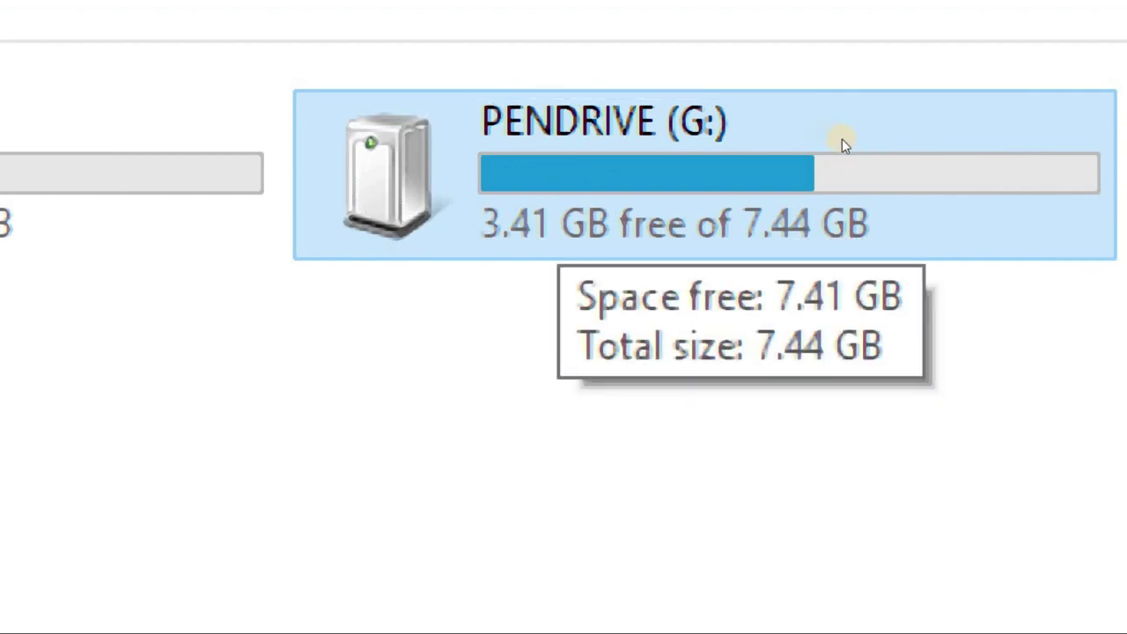
pyautogui.doubleClick(842, 139)
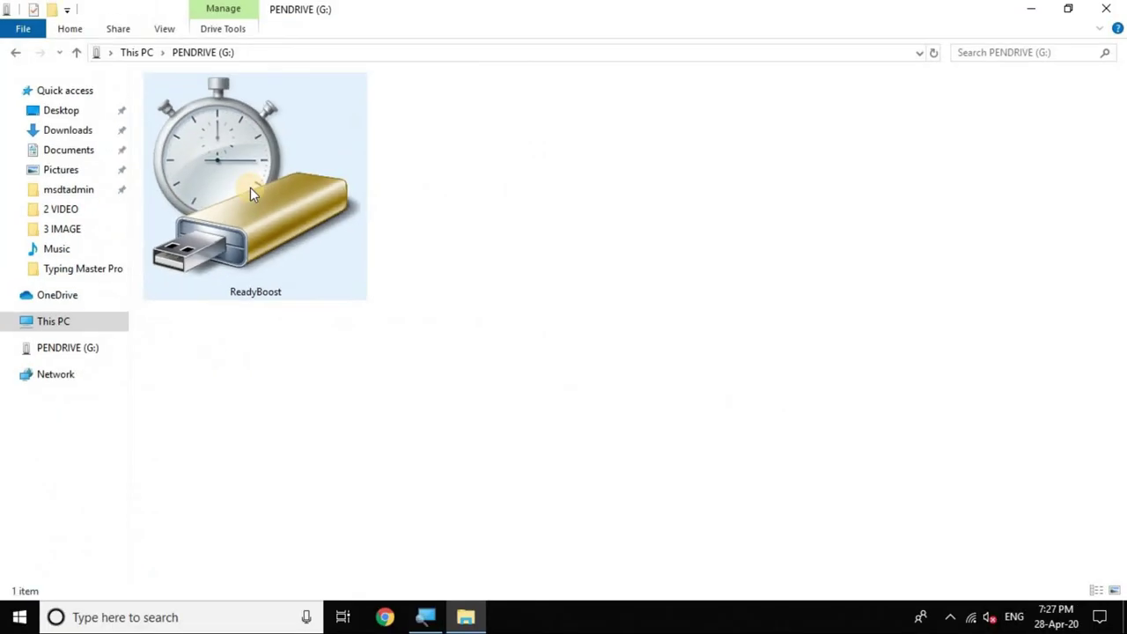
pyautogui.click(1106, 9)
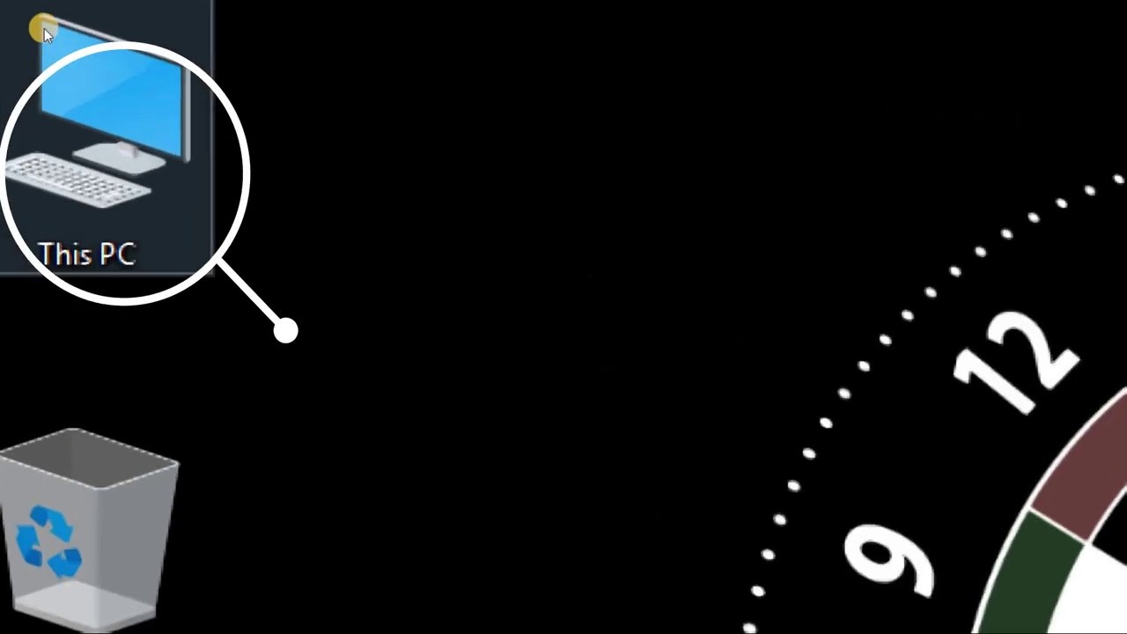
# Open the properties of This PC to check the installed memory, and close the System window
pyautogui.rightClick(28, 23)
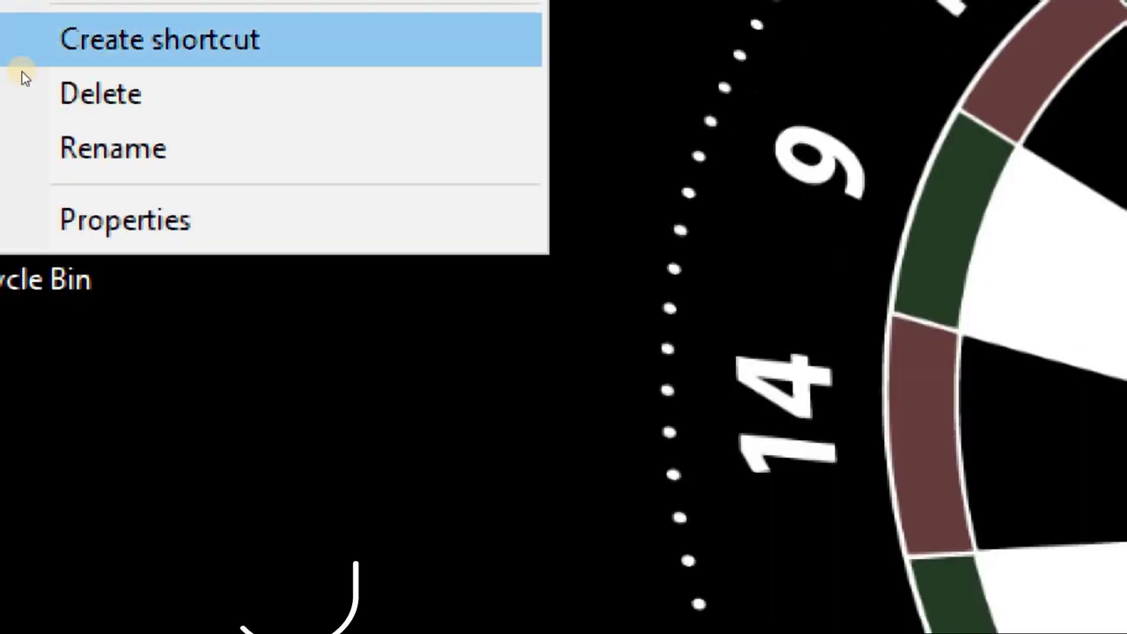
pyautogui.click(4, 218)
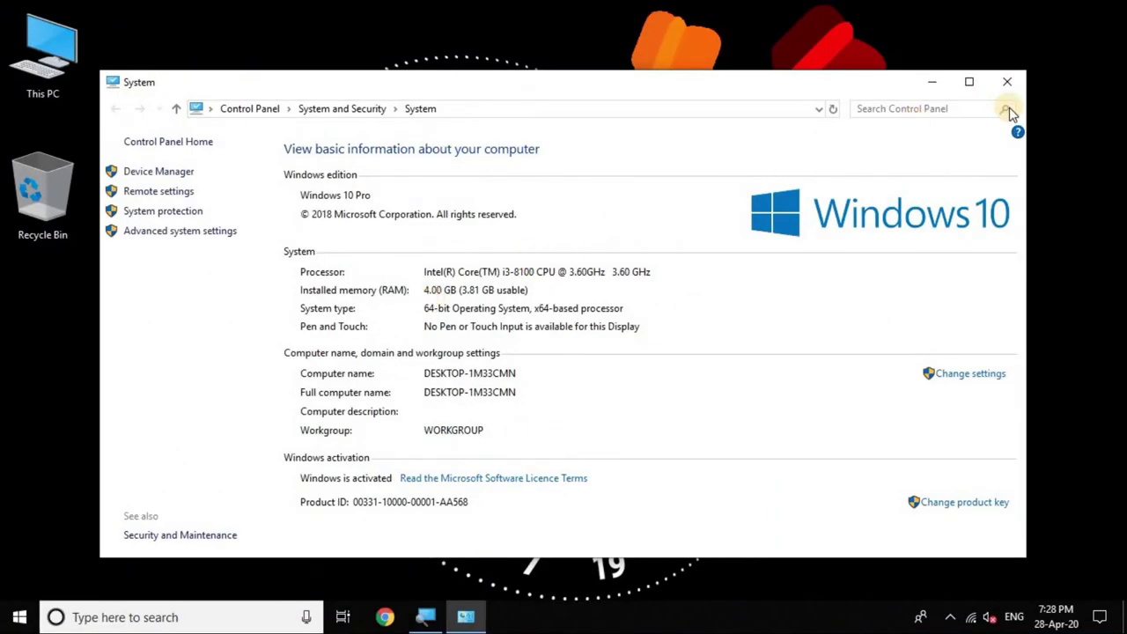
pyautogui.click(1008, 82)
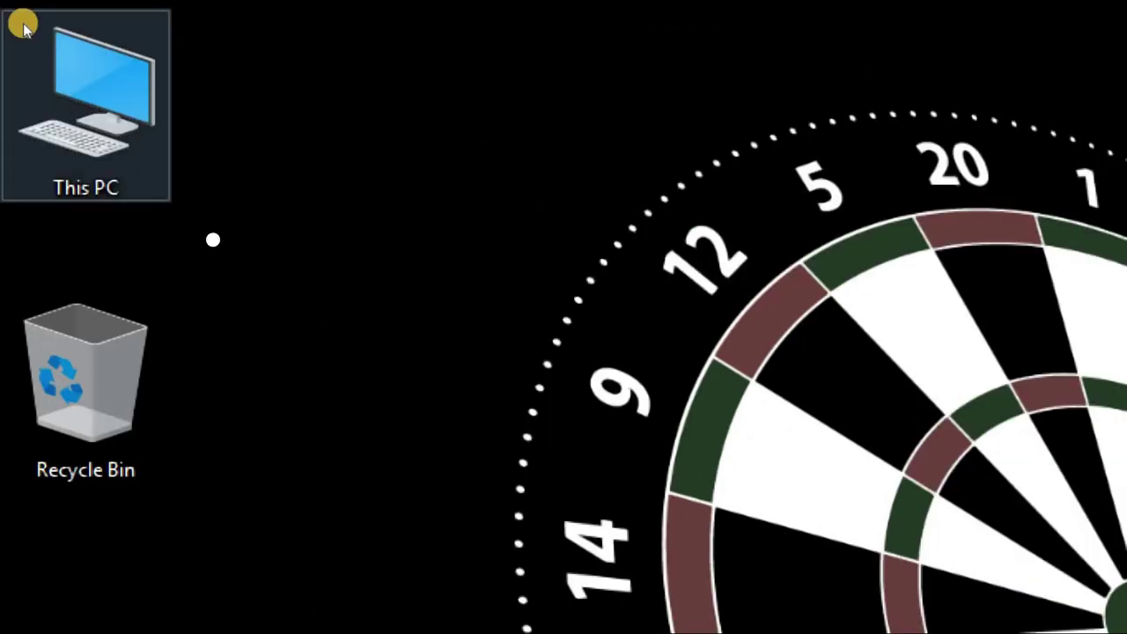
# Open PENDRIVE (G:) from a maximized This PC window, look at the ReadyBoost file and close the window
pyautogui.doubleClick(24, 29)
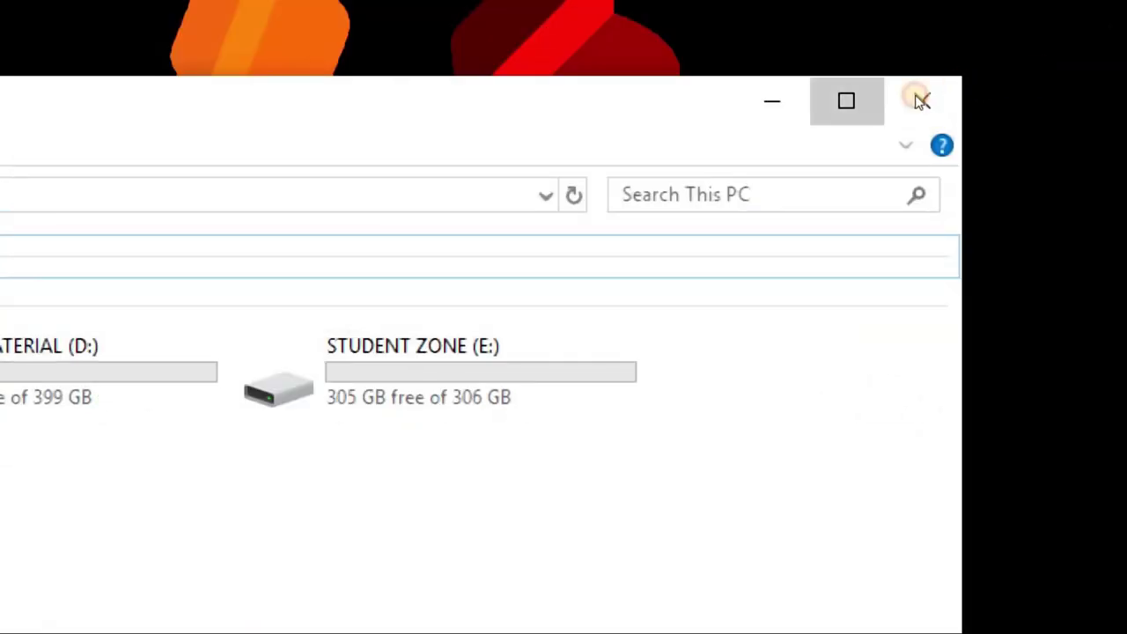
pyautogui.click(1126, 165)
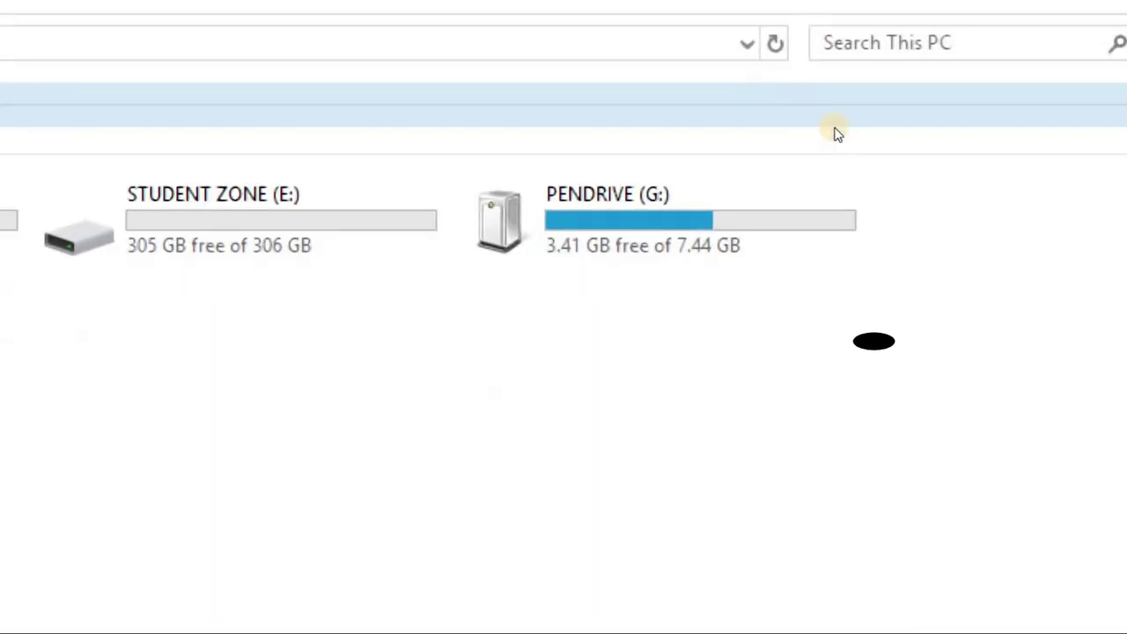
pyautogui.press('Right')
pyautogui.press('Return')
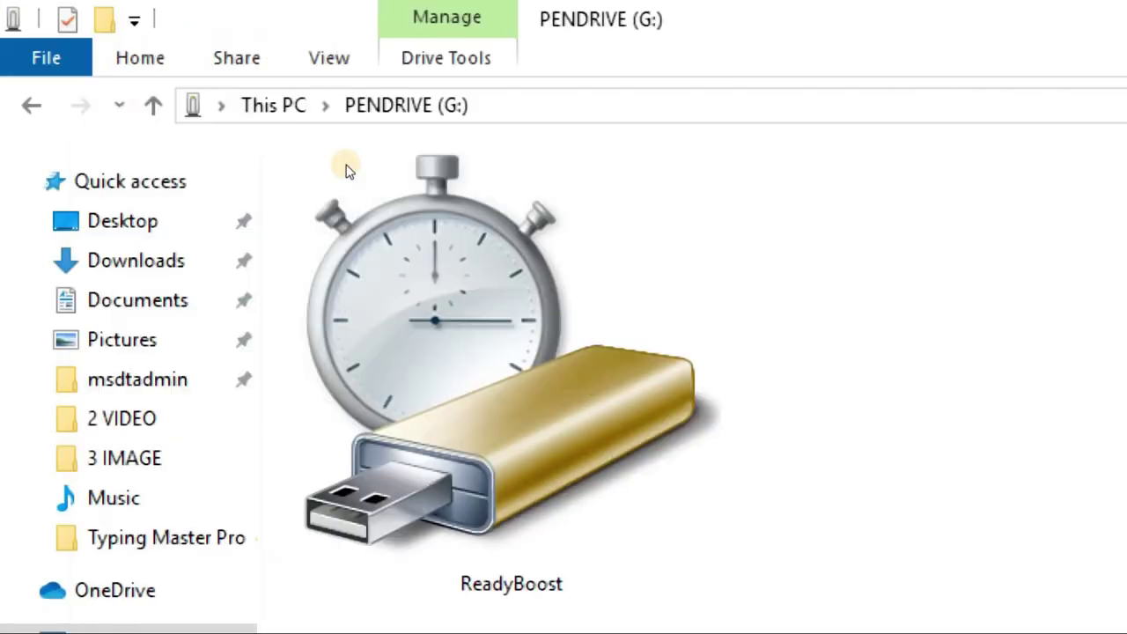
pyautogui.click(348, 170)
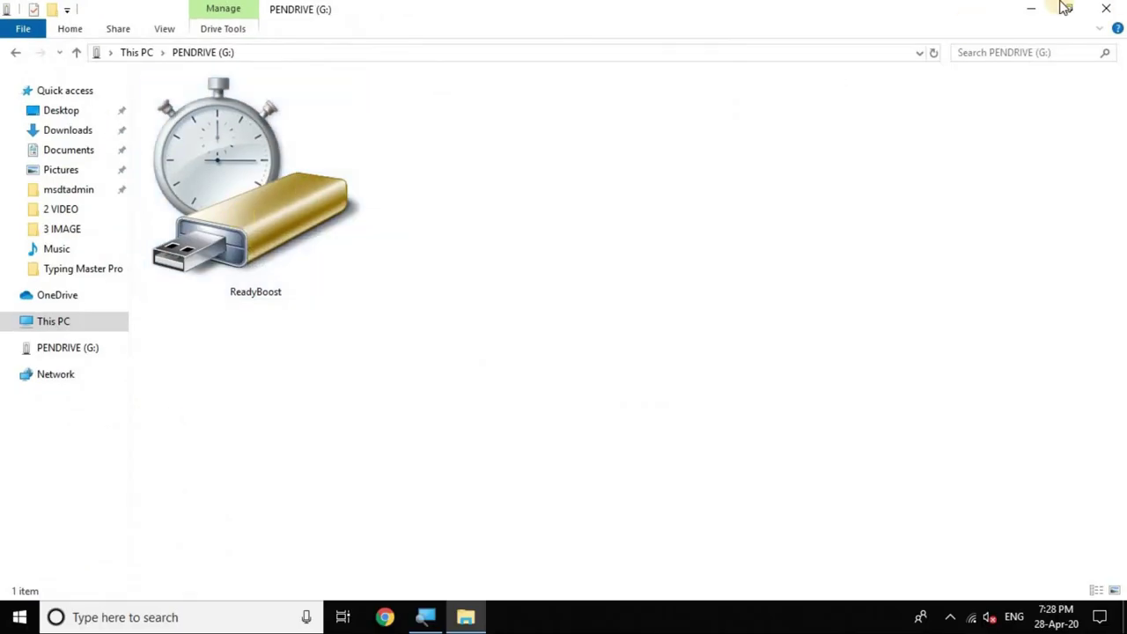
pyautogui.click(1111, 9)
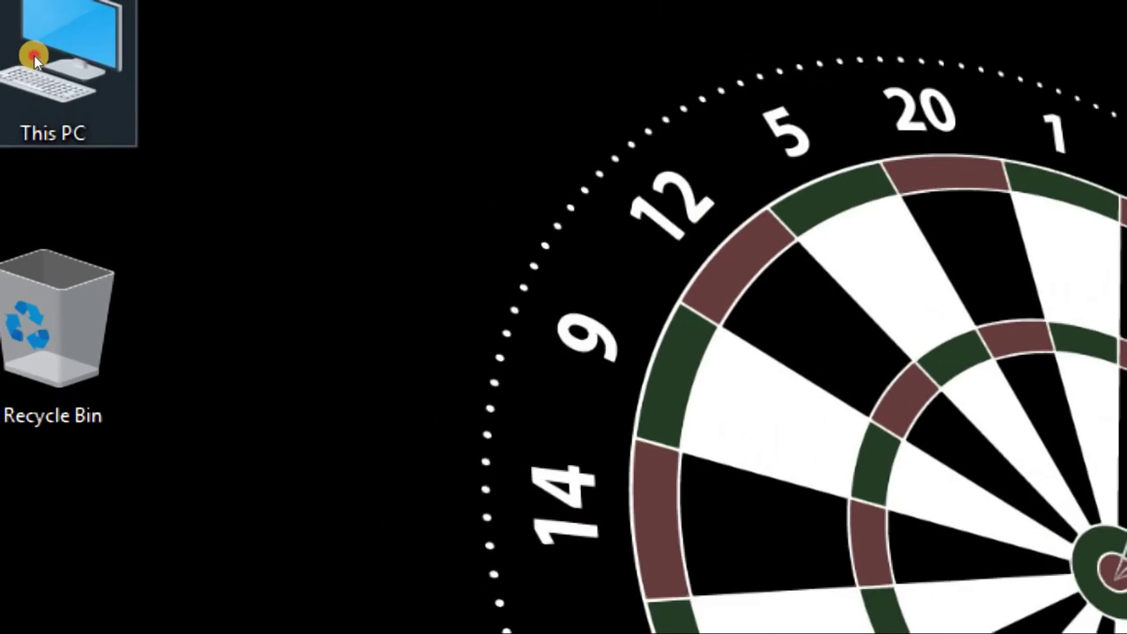
# Reopen This PC, examine the free space of PENDRIVE (G:) and bring up the commands available for the drive
pyautogui.doubleClick(34, 58)
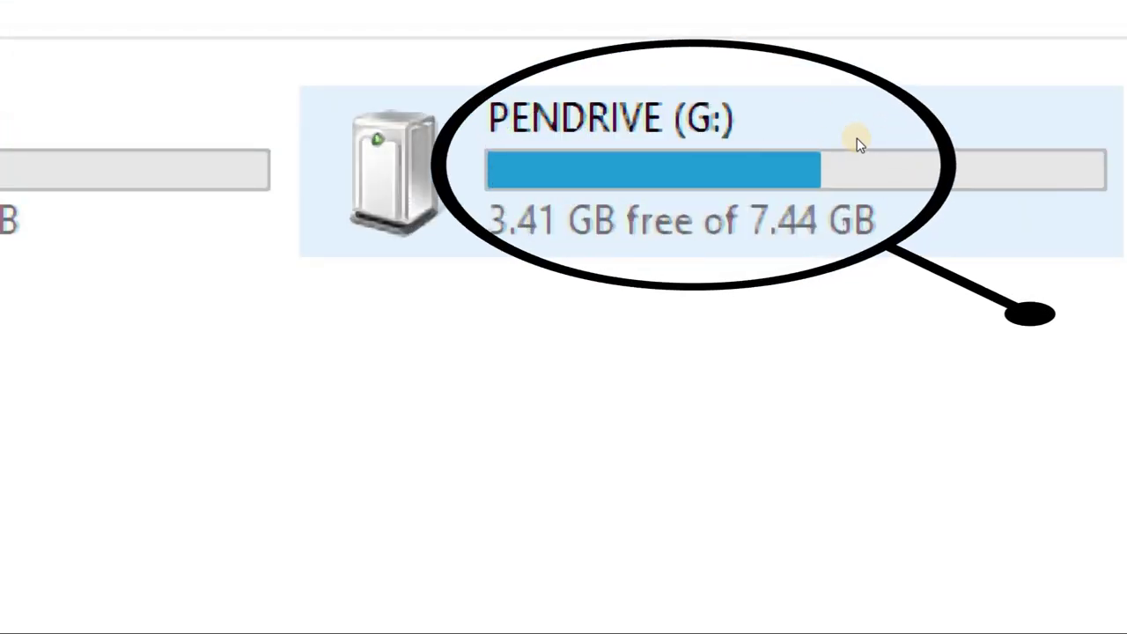
pyautogui.moveTo(890, 148)
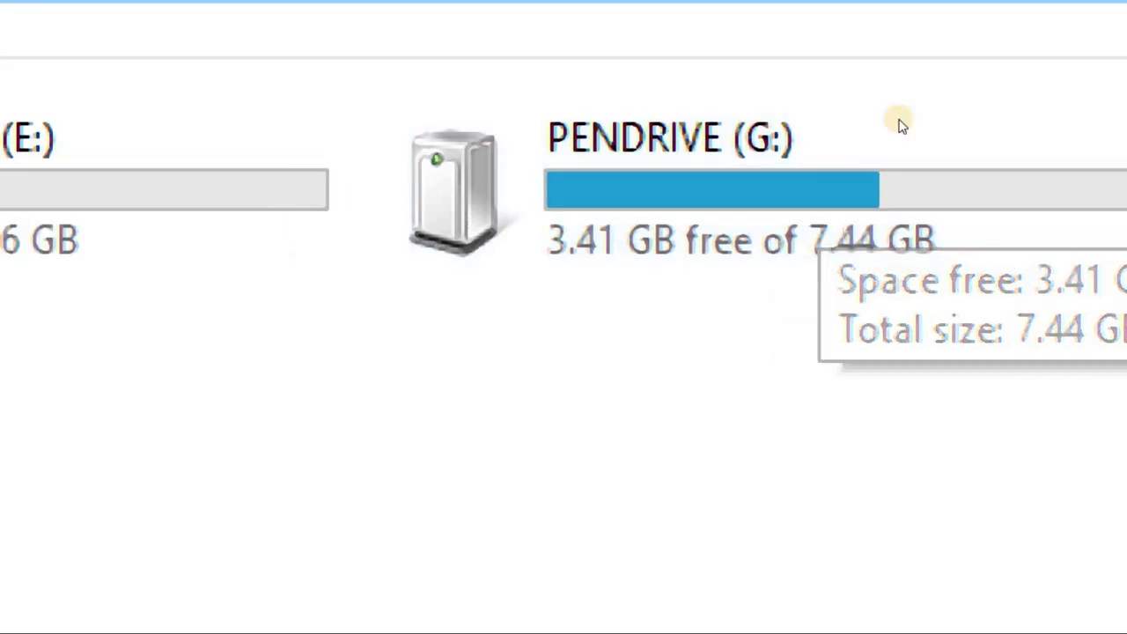
pyautogui.moveTo(886, 135)
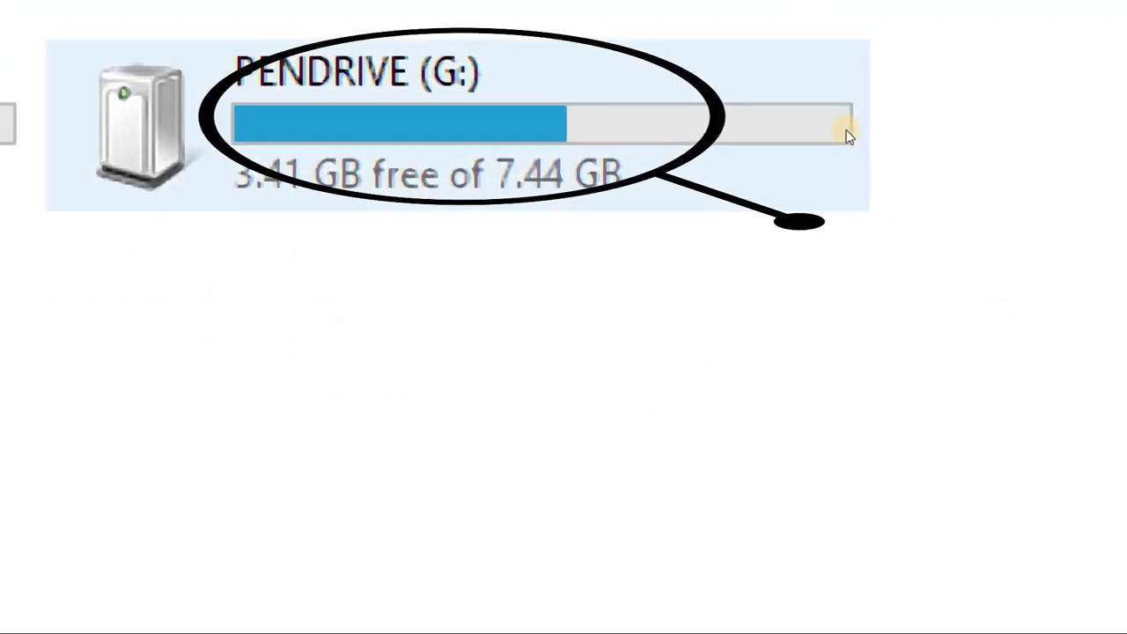
pyautogui.rightClick(849, 136)
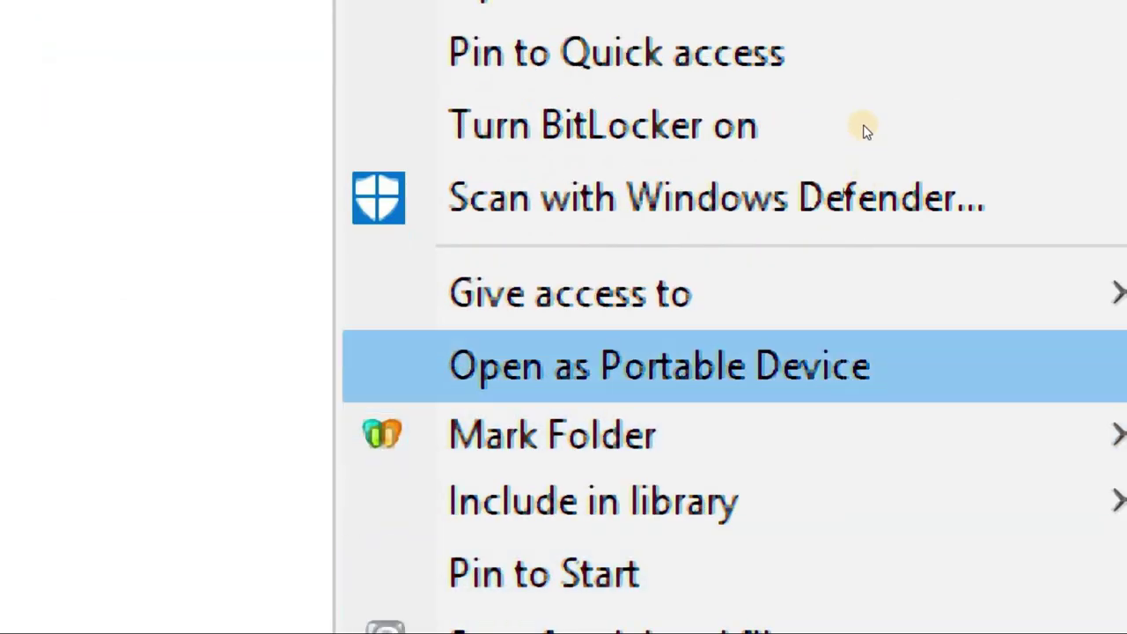